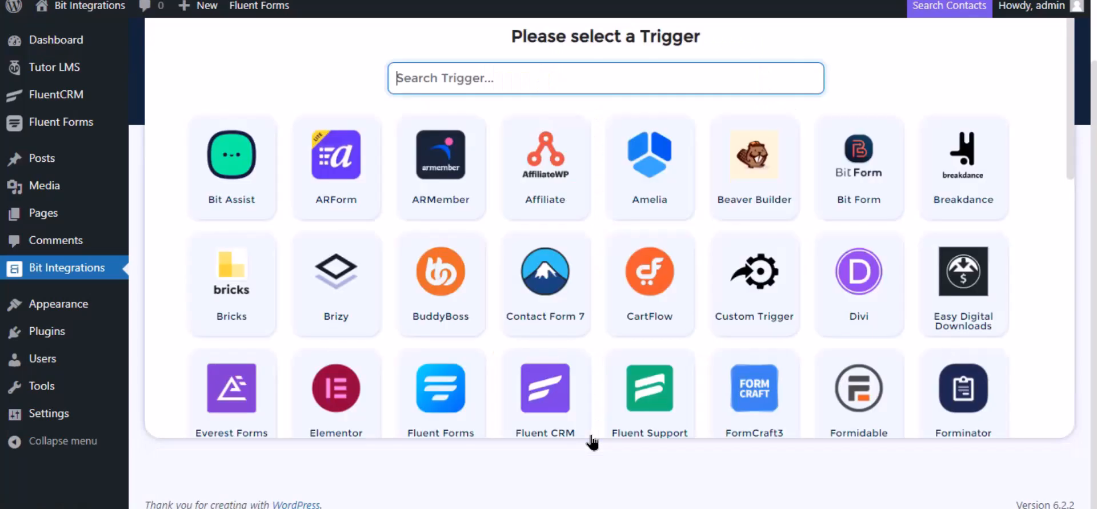
# Step: Set the trigger to Tutor LMS 'Complete a course' for Any Course and continue
pyautogui.write('tu')
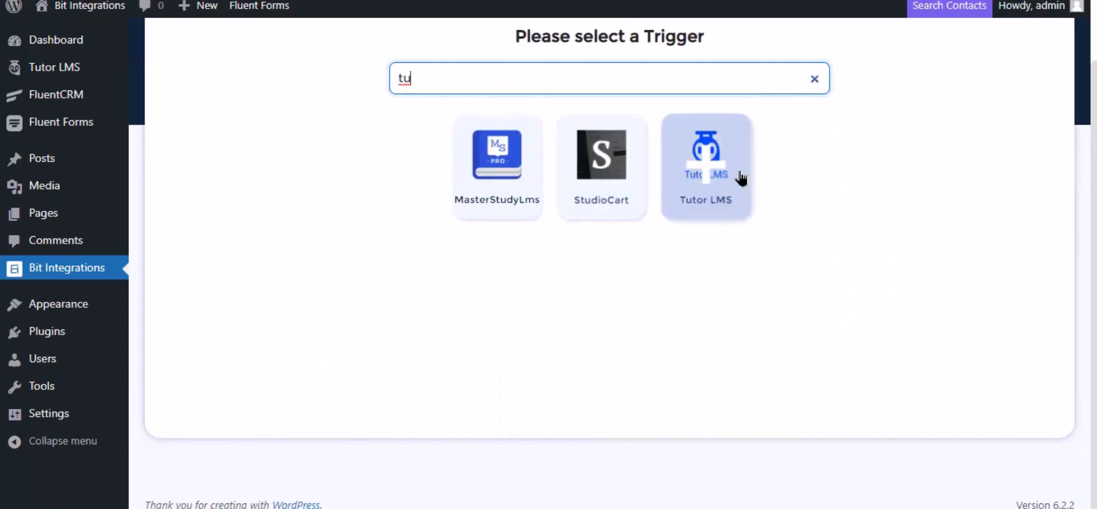
pyautogui.click(741, 178)
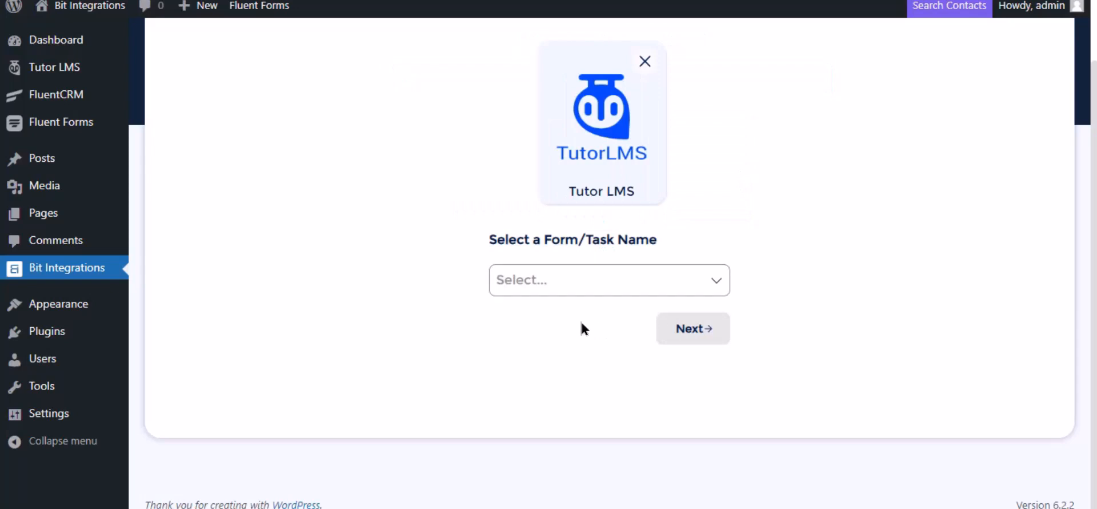
pyautogui.click(549, 279)
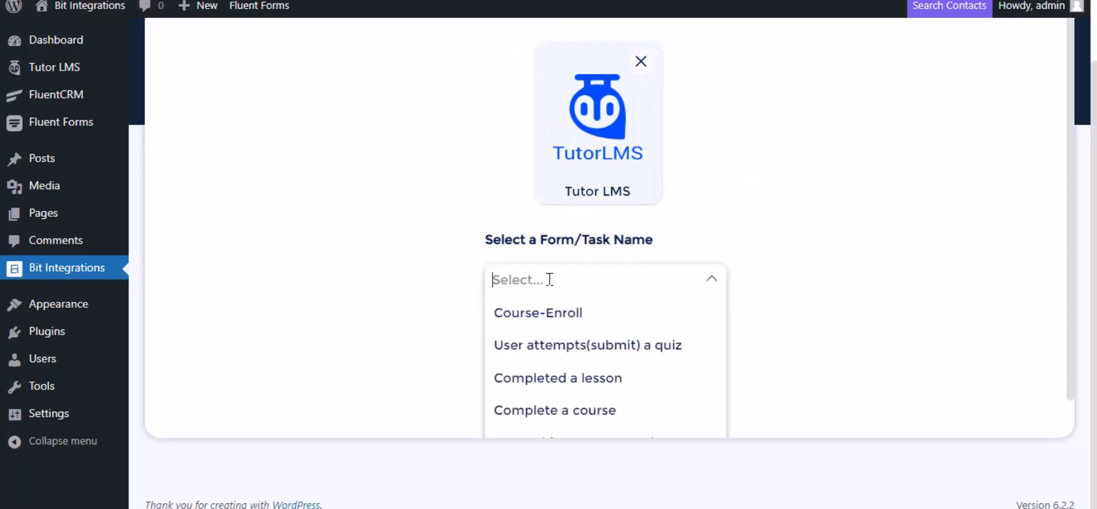
pyautogui.click(549, 410)
pyautogui.scroll(-1, 659, 269)
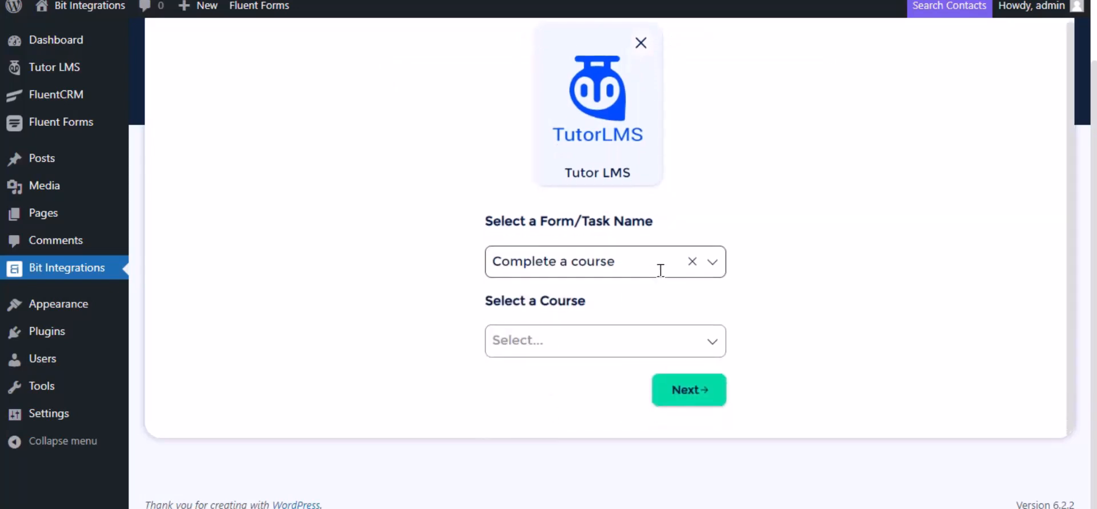
pyautogui.click(575, 340)
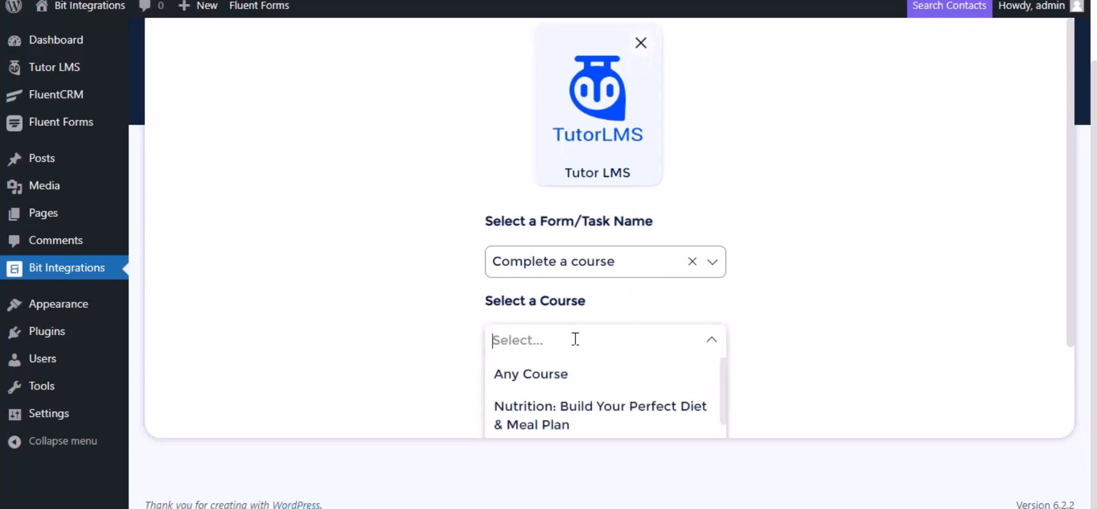
pyautogui.click(560, 374)
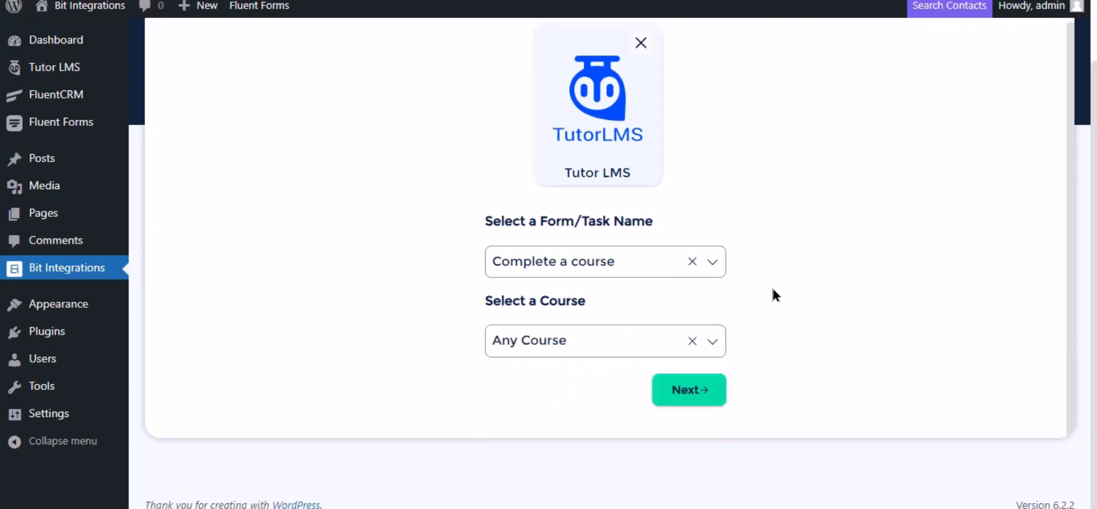
pyautogui.click(690, 395)
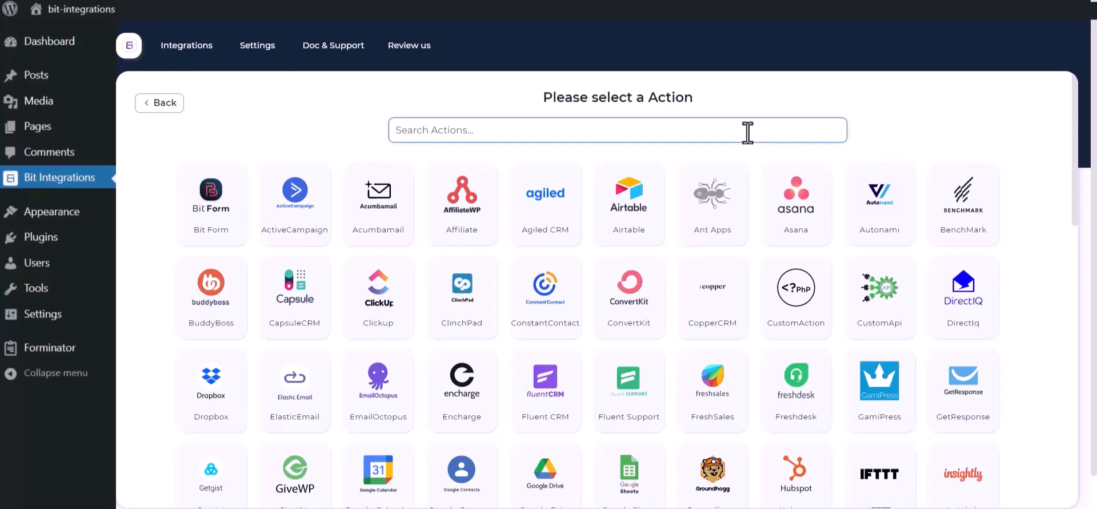
# Step: Choose Salesforce as the action and review its Integration Name and Client secret fields
pyautogui.write('sales')
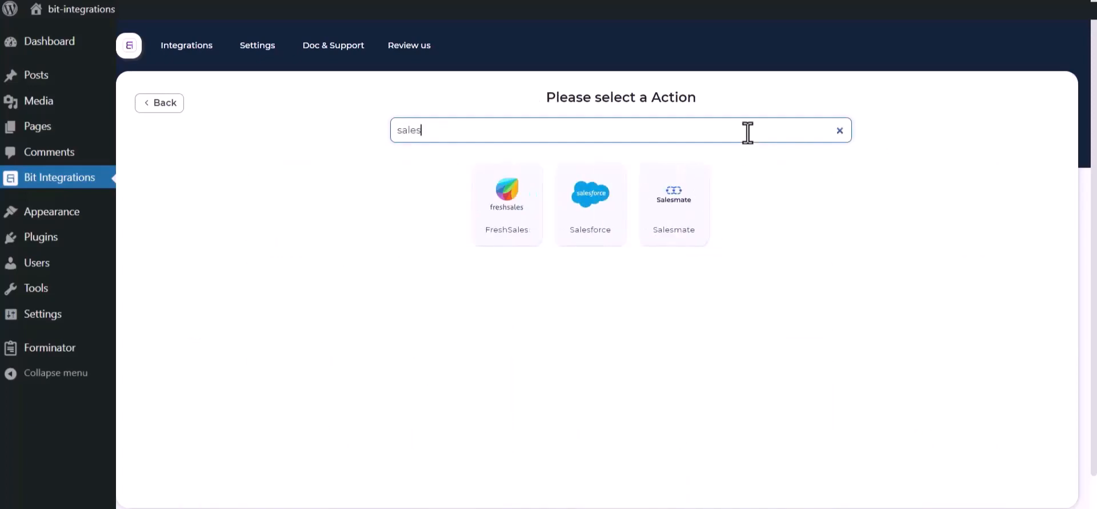
pyautogui.click(580, 226)
pyautogui.click(345, 176)
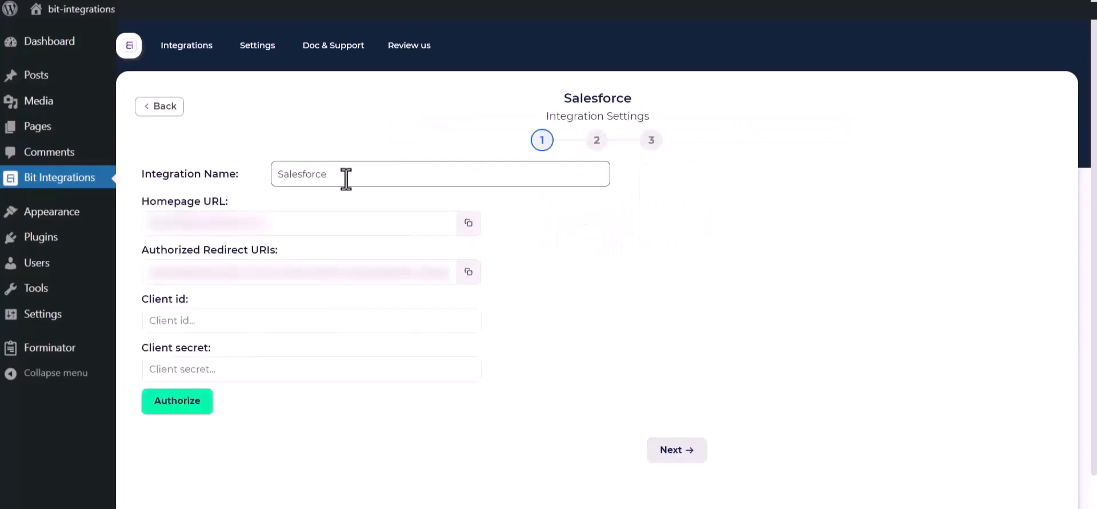
pyautogui.moveTo(355, 174); pyautogui.dragTo(269, 173)
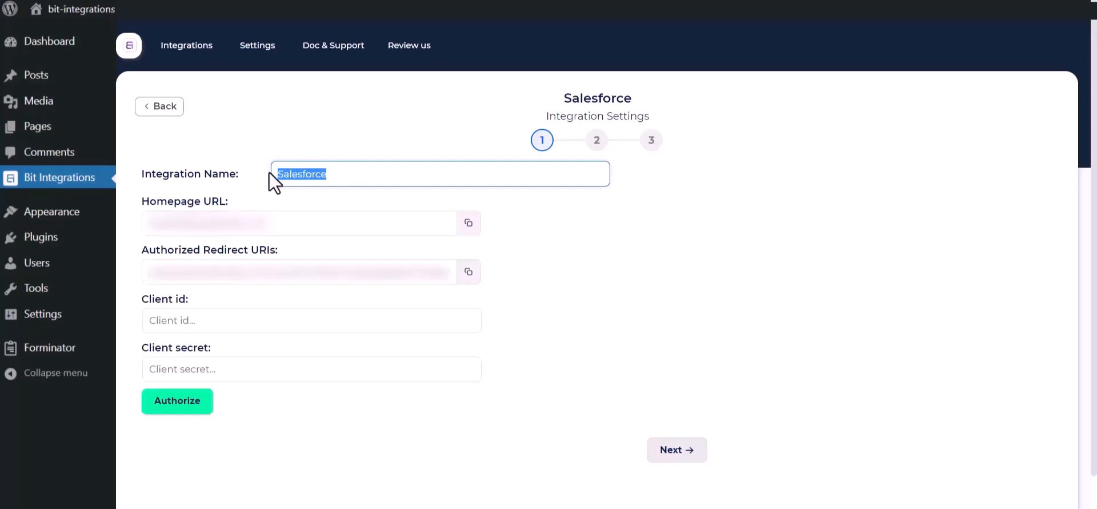
pyautogui.click(667, 356)
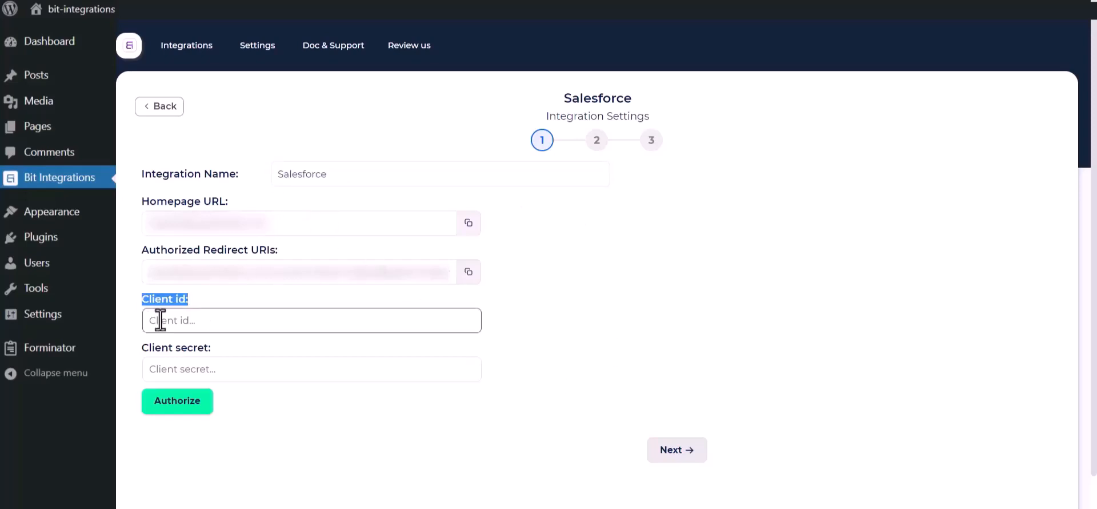
pyautogui.moveTo(141, 347); pyautogui.dragTo(194, 354)
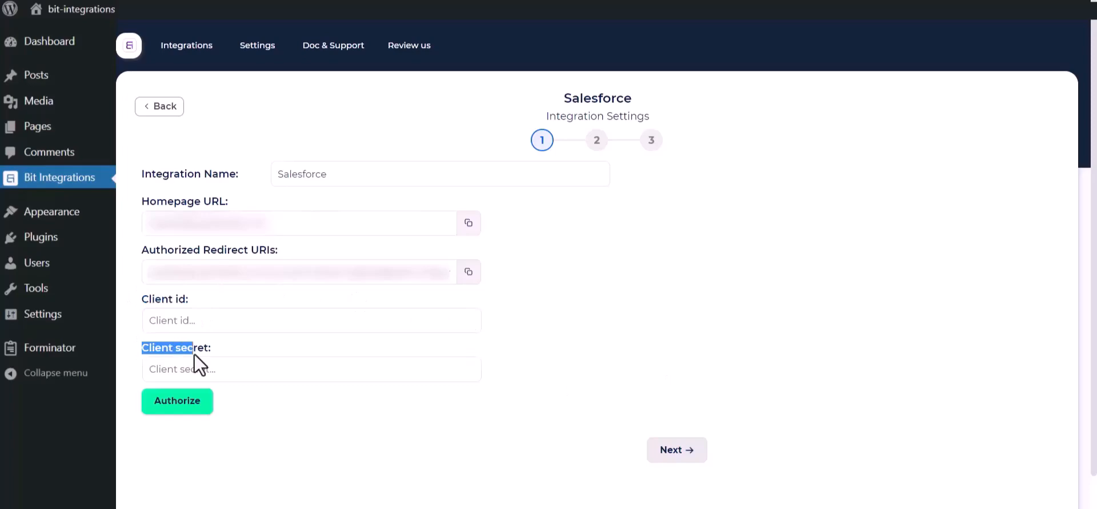
pyautogui.click(586, 335)
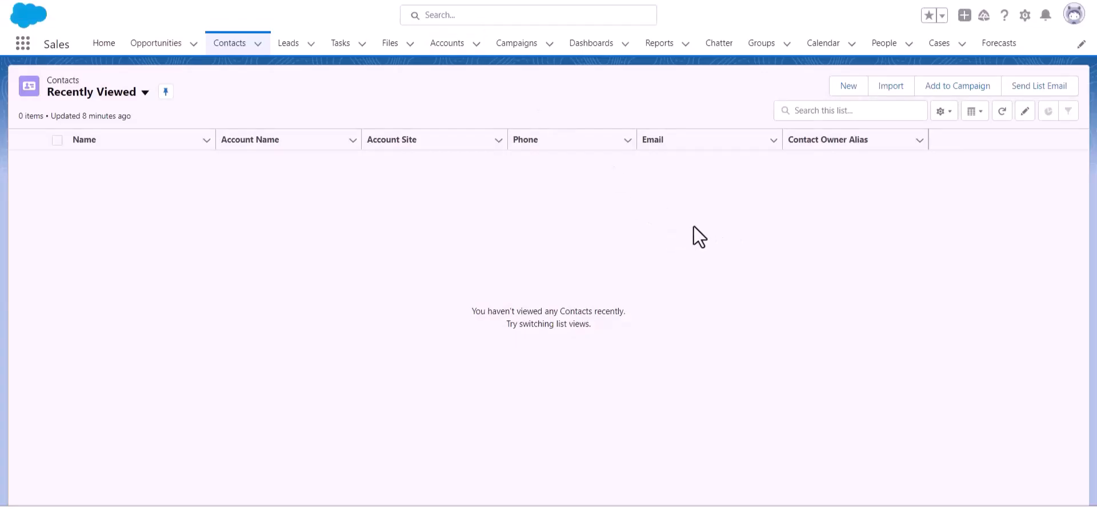
# Step: Go to Salesforce Setup and open App Manager under Platform Tools > Apps
pyautogui.click(1024, 16)
pyautogui.click(997, 68)
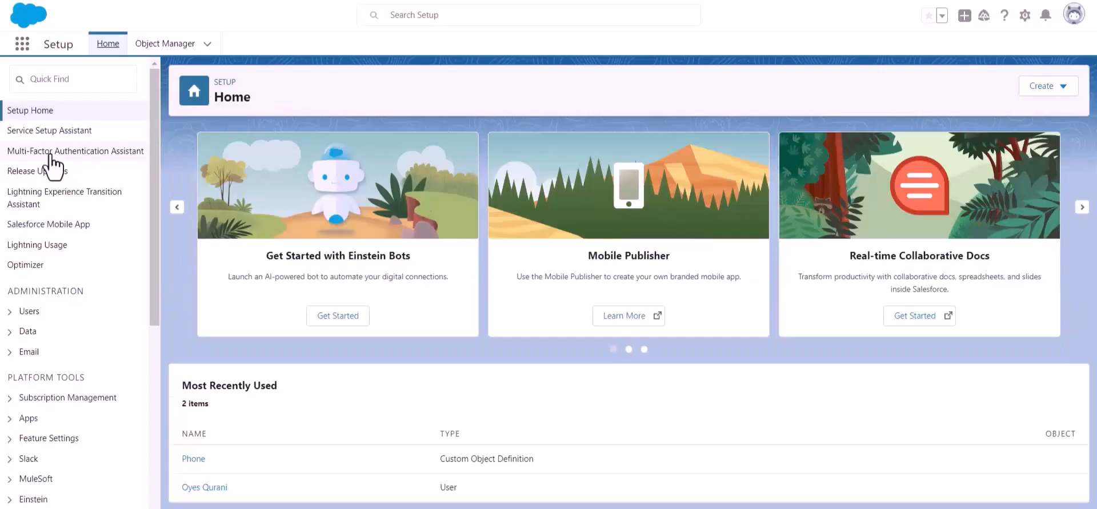
pyautogui.scroll(-3, 67, 197)
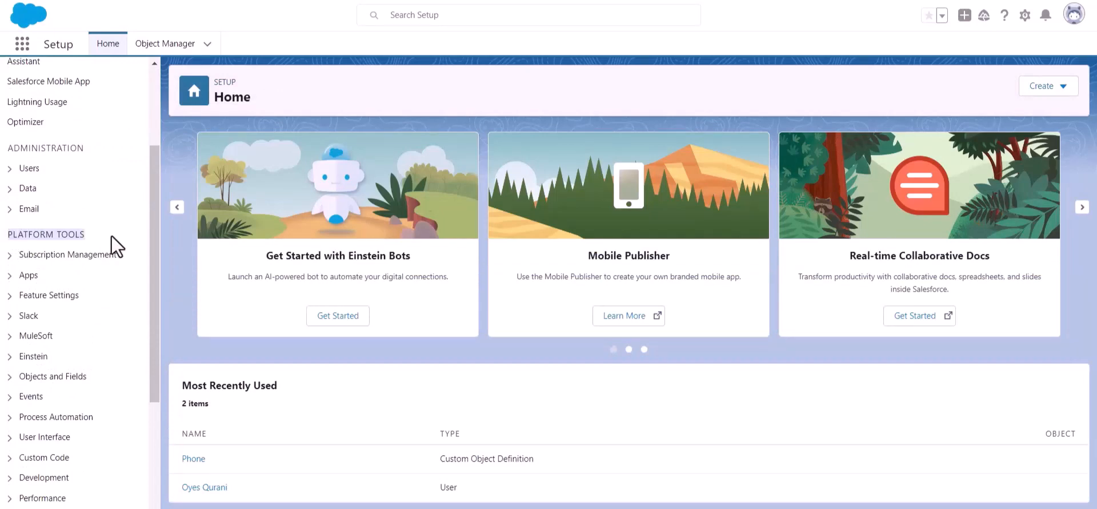
pyautogui.click(10, 275)
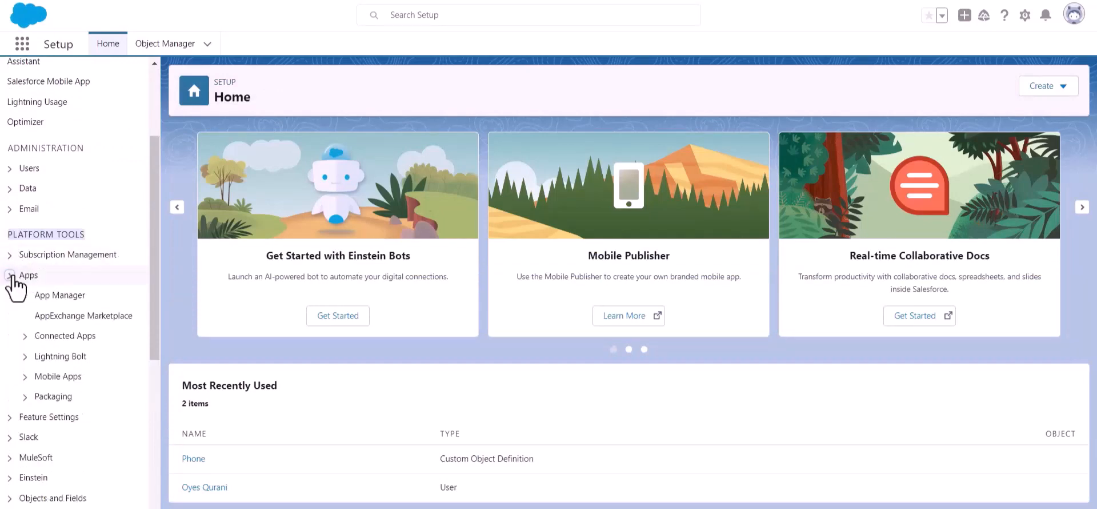
pyautogui.click(63, 296)
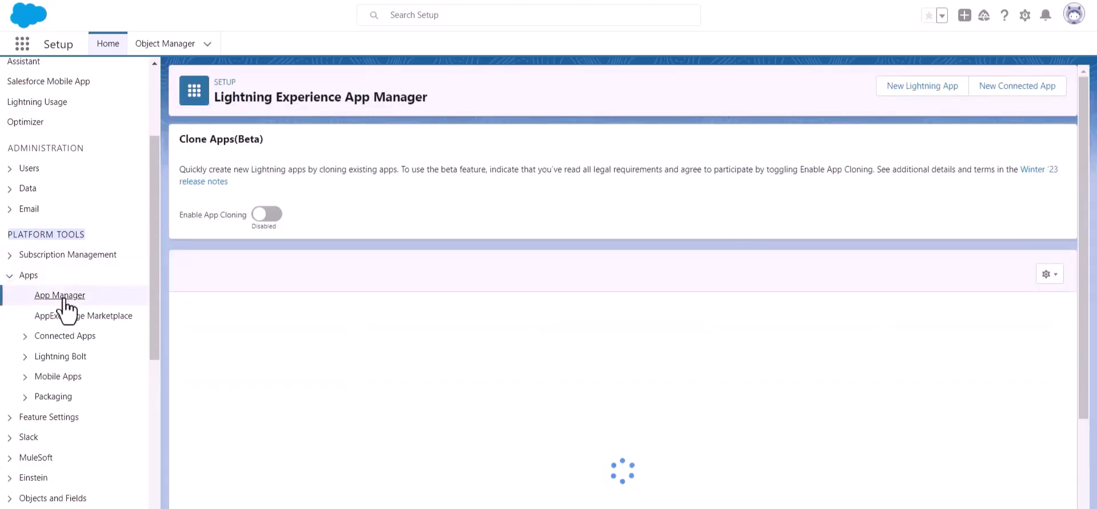
# Step: Start a new connected app named 'Bit Apps' and paste in the contact e-mail
pyautogui.click(1009, 96)
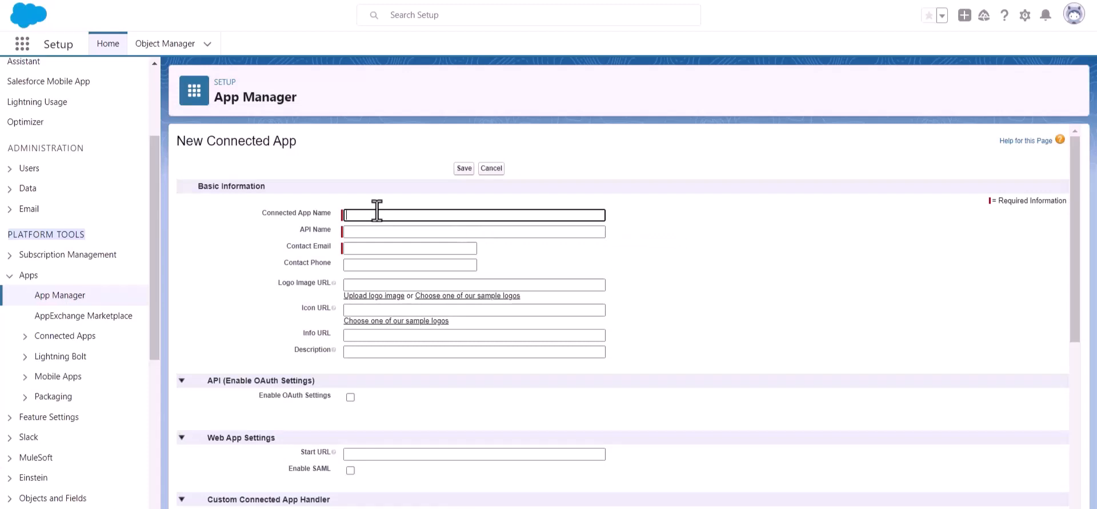
pyautogui.write('Bit Apps')
pyautogui.click(383, 248)
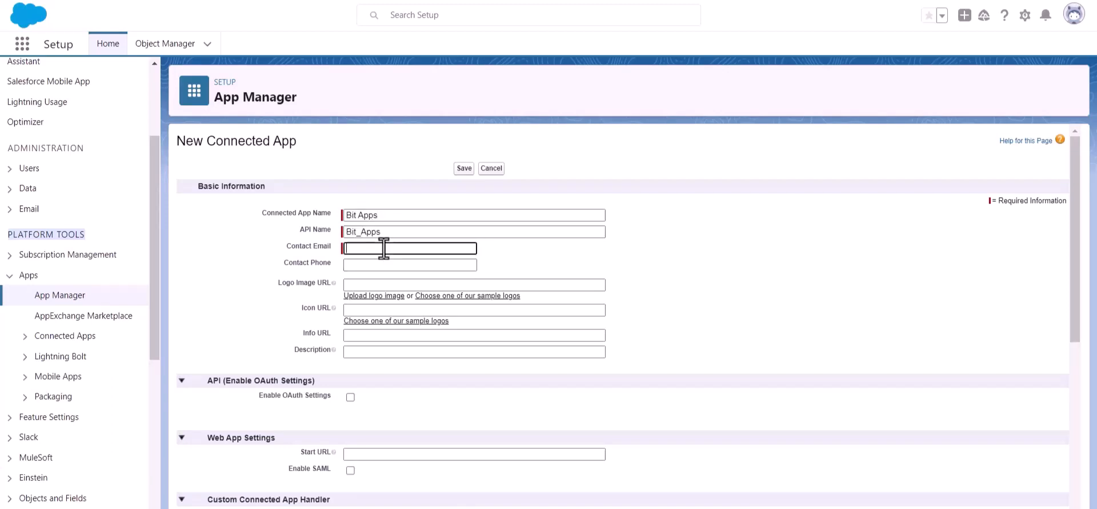
pyautogui.hotkey('ctrl', 'v')
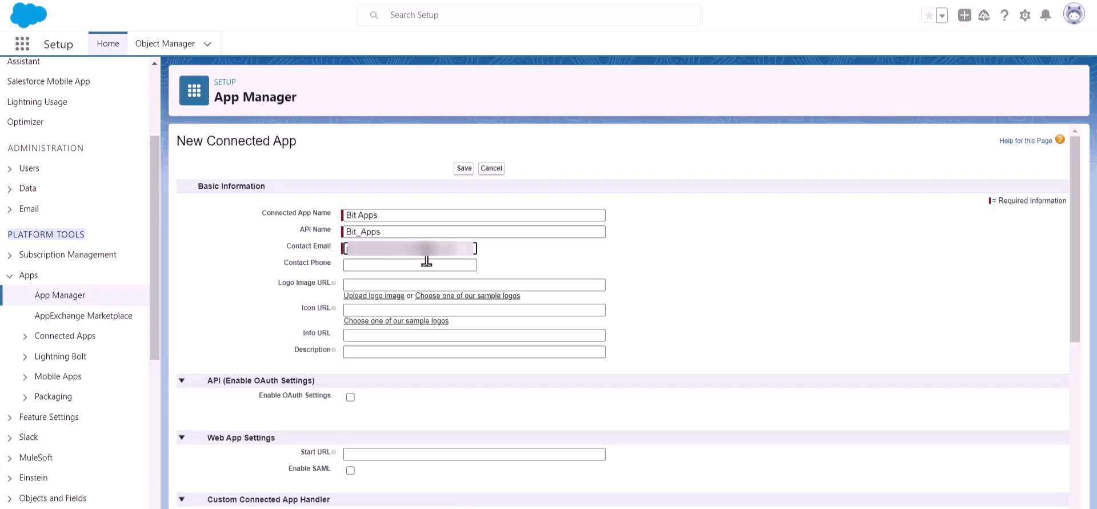
pyautogui.click(535, 254)
# Step: Turn on Enable OAuth Settings for the Bit Apps connected app
pyautogui.scroll(-1, 533, 250)
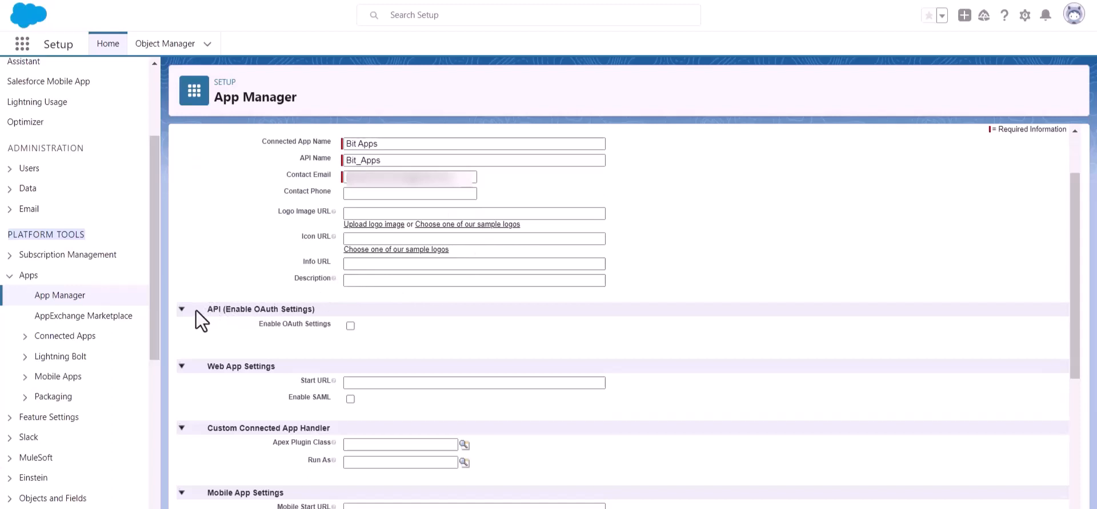
pyautogui.moveTo(226, 308); pyautogui.dragTo(333, 305)
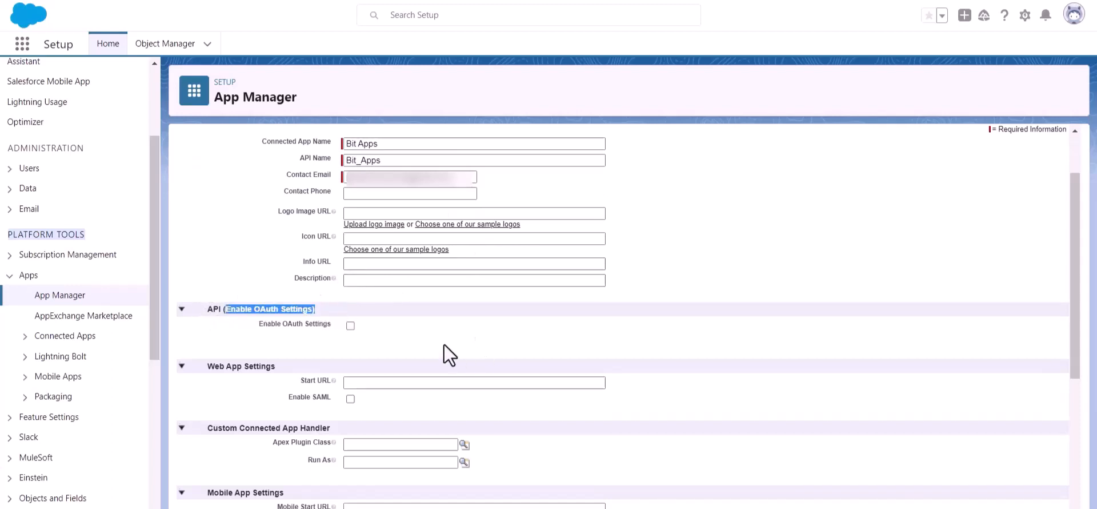
pyautogui.click(352, 335)
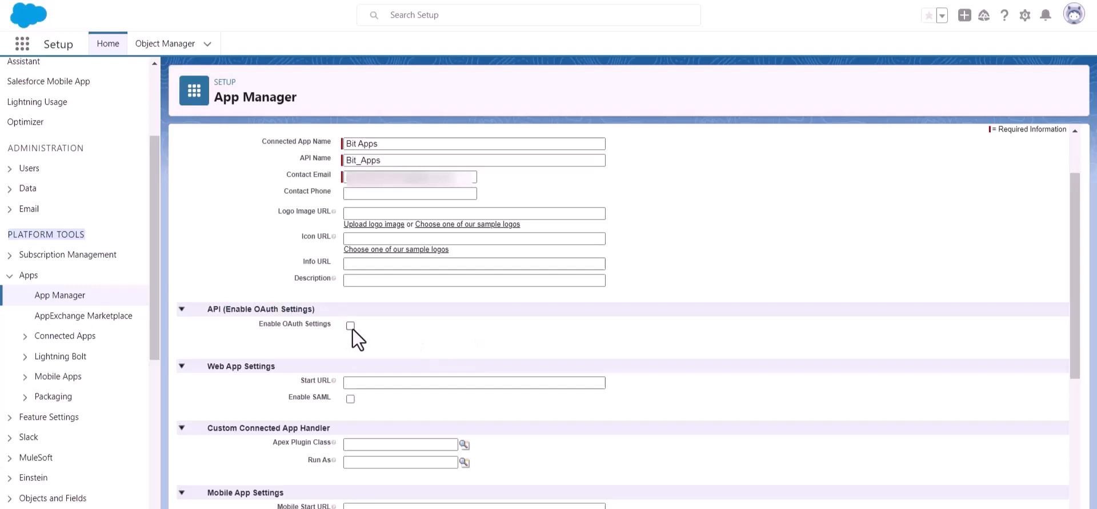
pyautogui.click(350, 325)
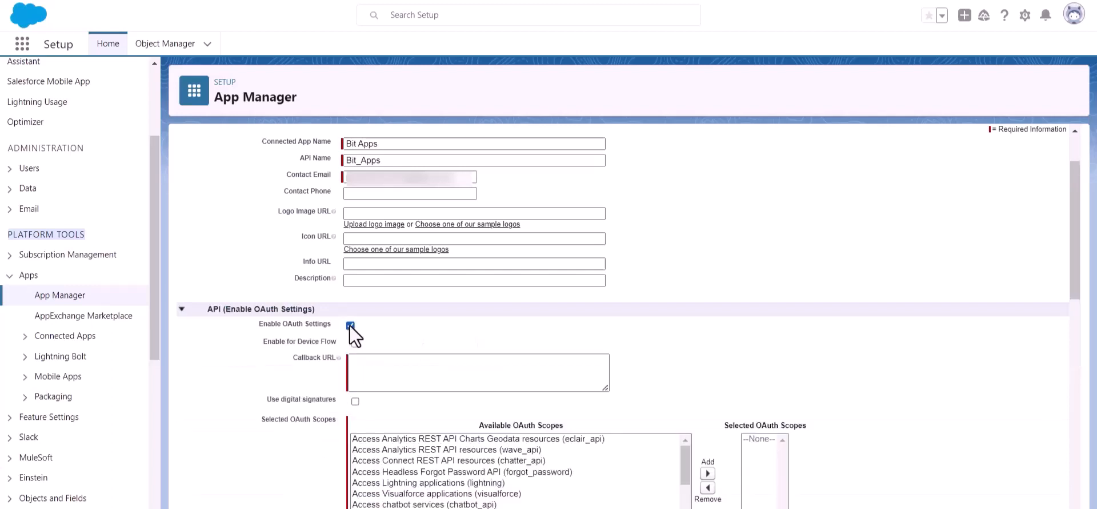
# Step: Copy Bit Integrations' Authorized Redirect URI for the empty Callback URL field
pyautogui.scroll(-1, 363, 329)
pyautogui.click(383, 293)
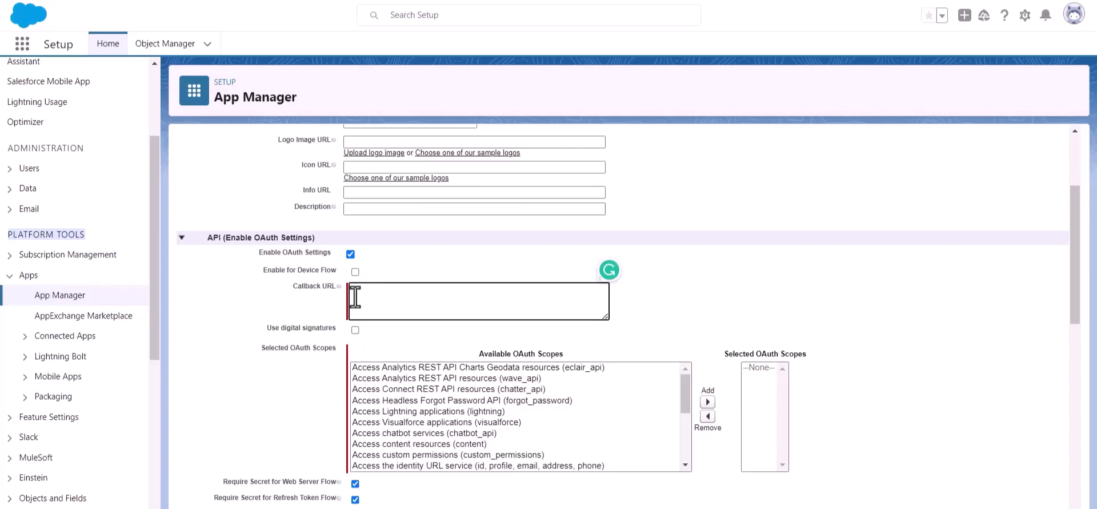
pyautogui.hotkey('alt', 'Tab')
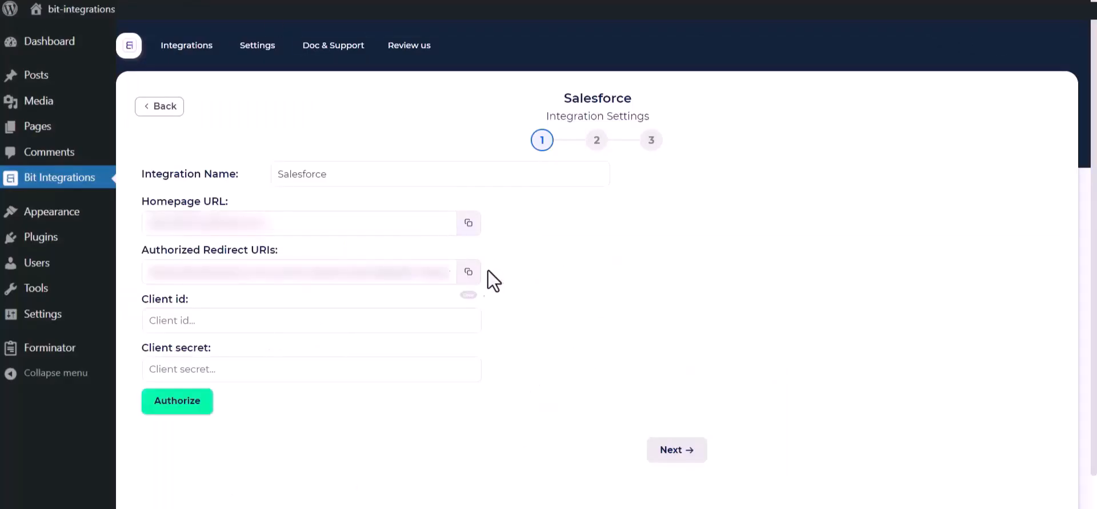
pyautogui.click(468, 272)
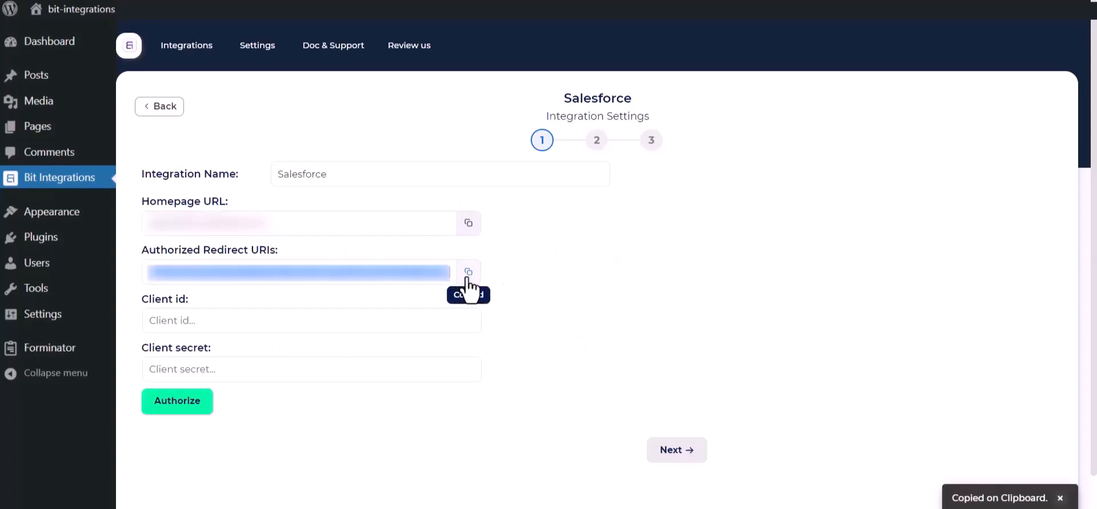
pyautogui.hotkey('alt', 'Tab')
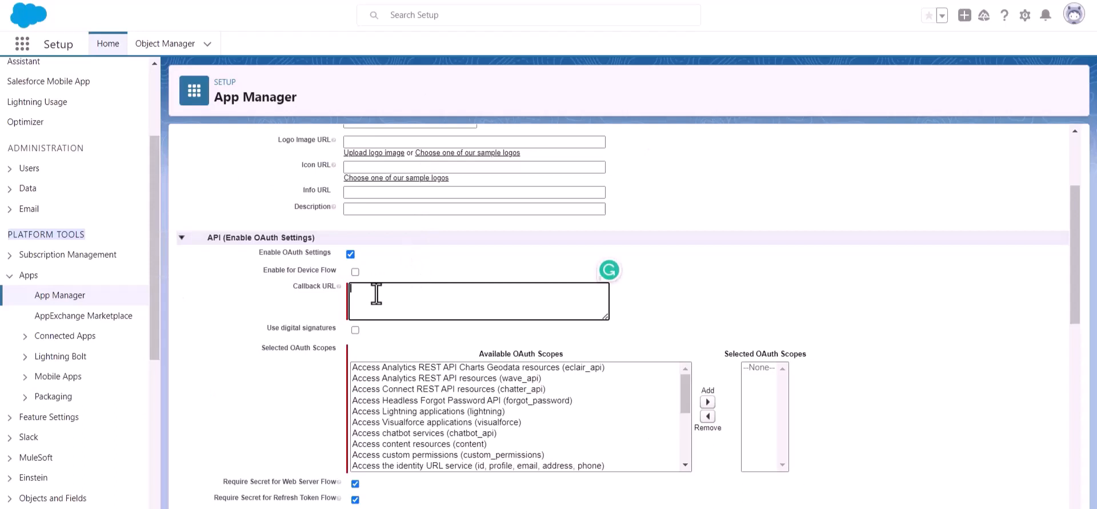
# Step: Paste the Bit Integrations redirect URI as the Callback URL
pyautogui.hotkey('ctrl', 'v')
pyautogui.click(259, 349)
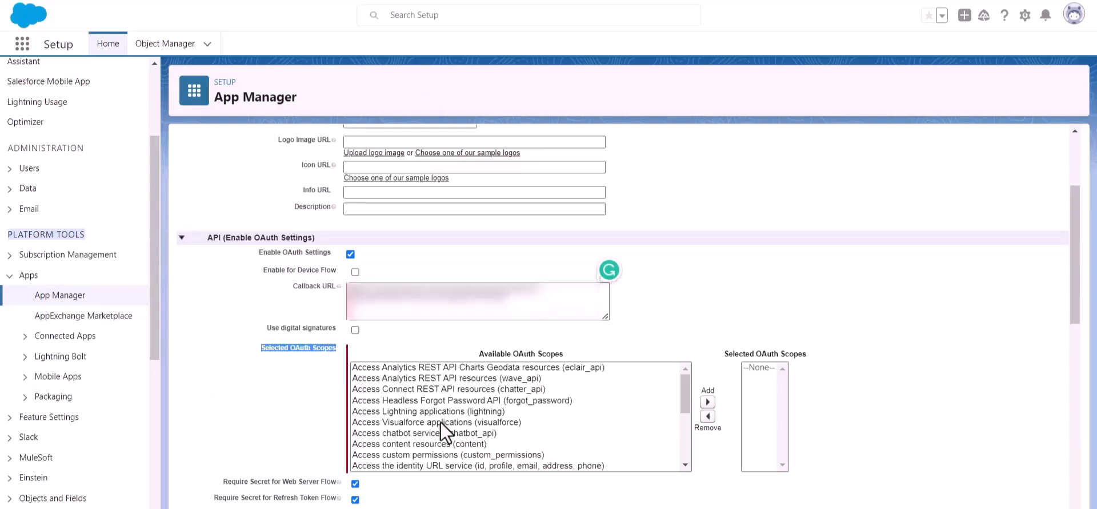
pyautogui.scroll(-5, 492, 424)
pyautogui.scroll(3, 483, 416)
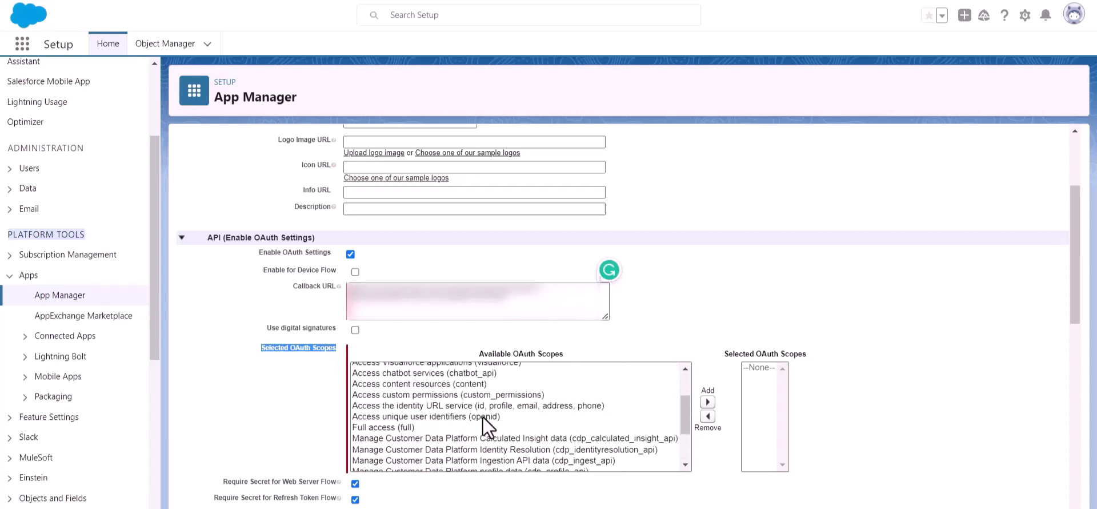
# Step: Add the Full access (full) OAuth scope and save the Bit Apps connected app
pyautogui.click(369, 427)
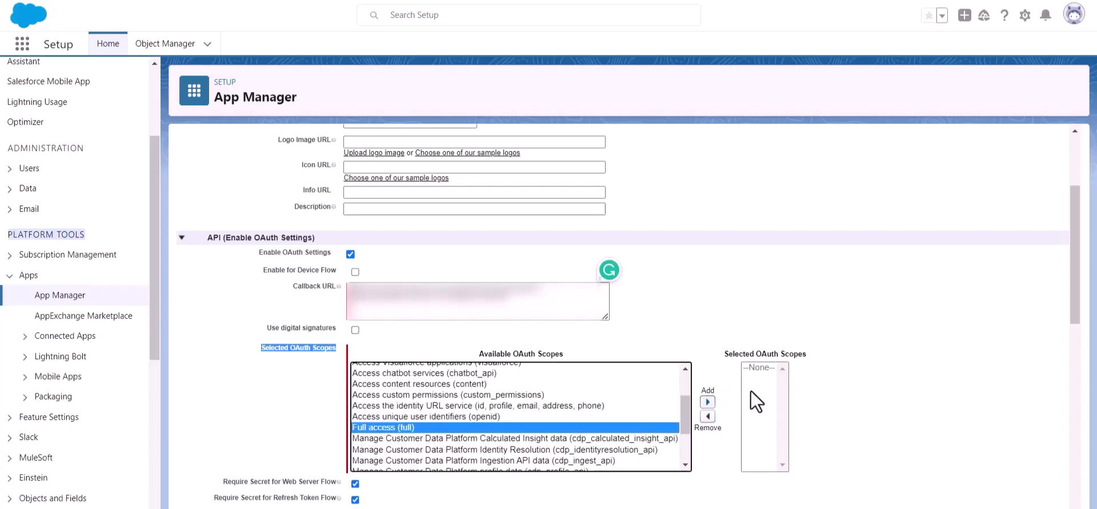
pyautogui.click(708, 402)
pyautogui.scroll(-5, 546, 369)
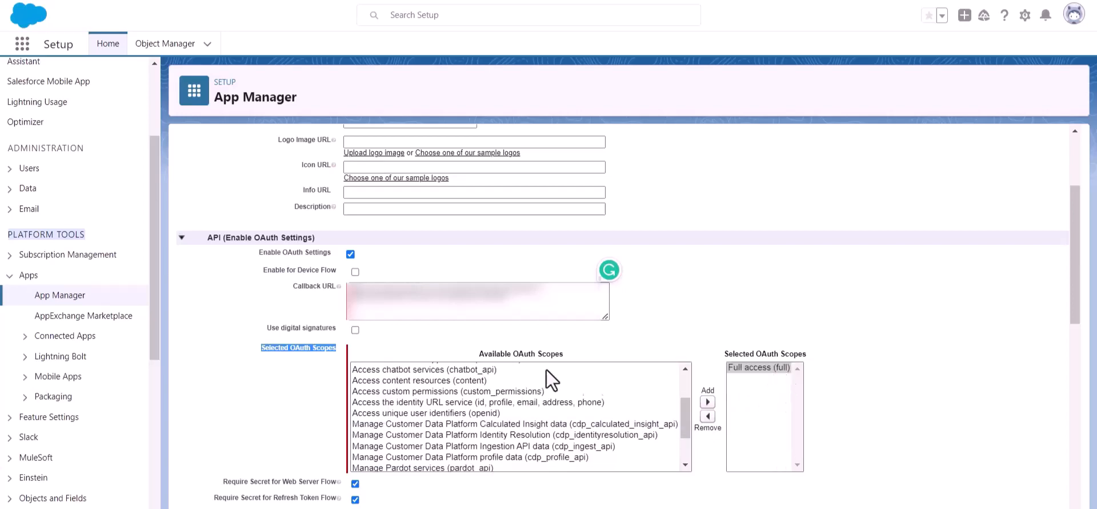
pyautogui.scroll(-9, 372, 376)
pyautogui.scroll(-3, 372, 376)
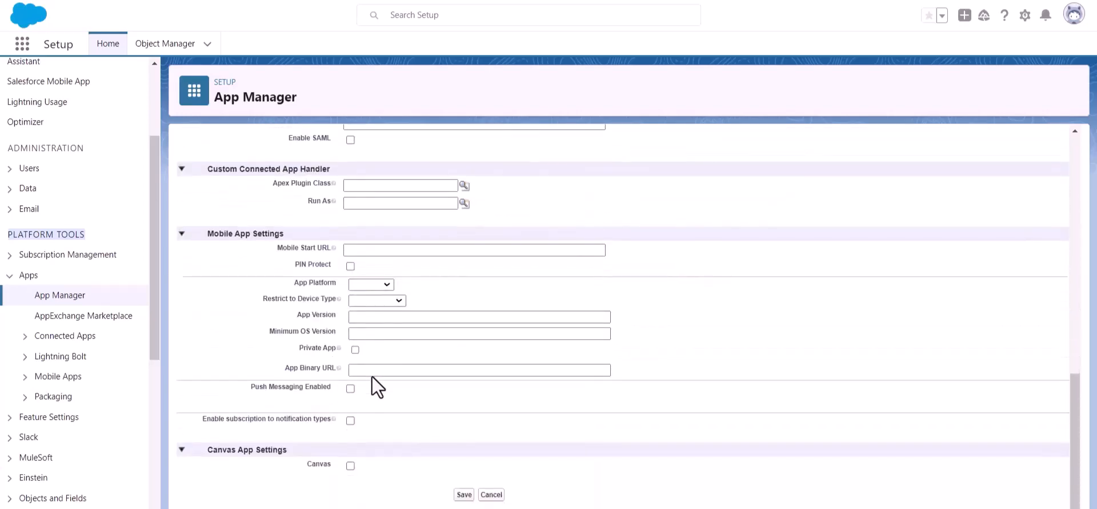
pyautogui.click(466, 502)
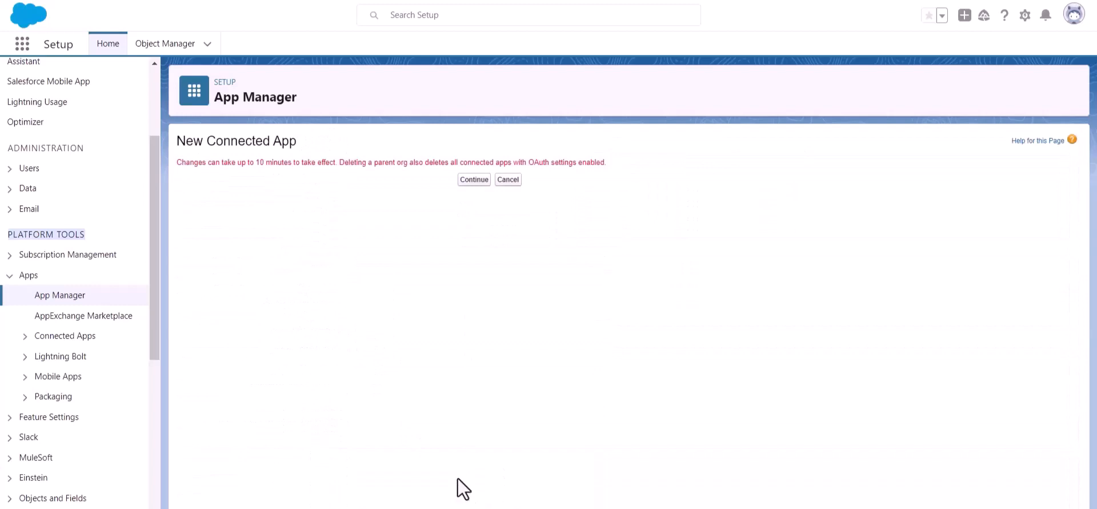
pyautogui.click(462, 179)
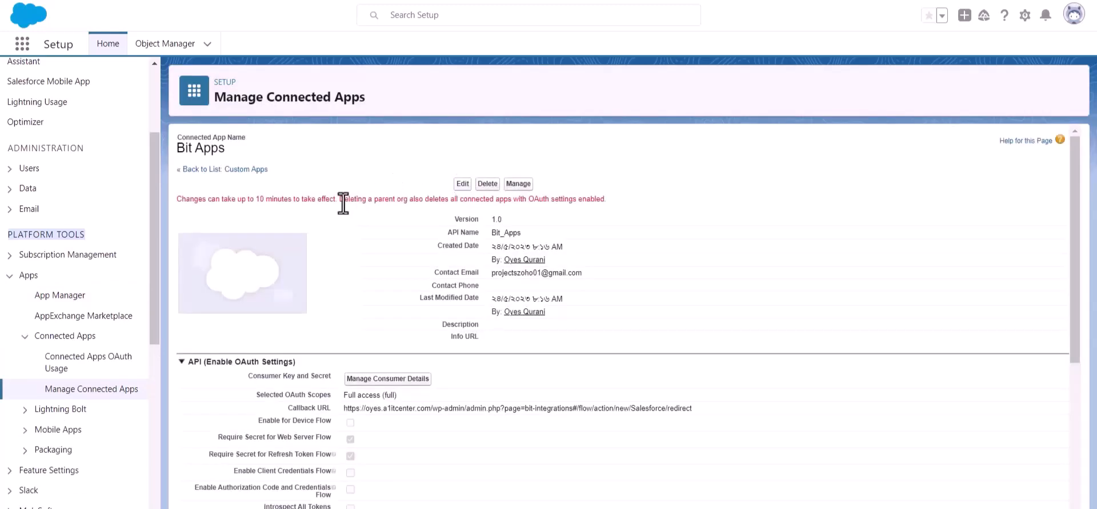
# Step: Open Manage Consumer Details for the Bit Apps connected app
pyautogui.tripleClick(281, 200)
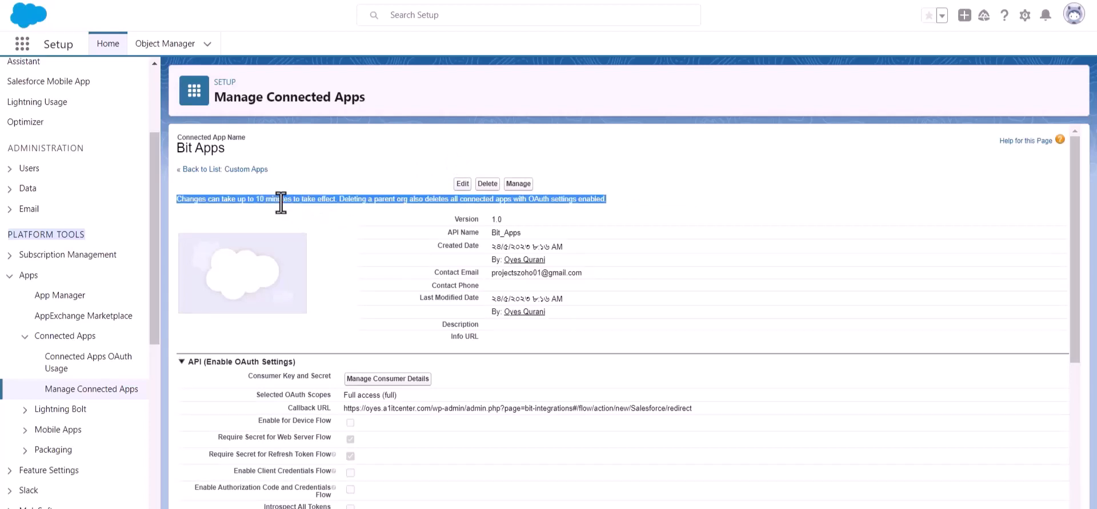
pyautogui.click(347, 207)
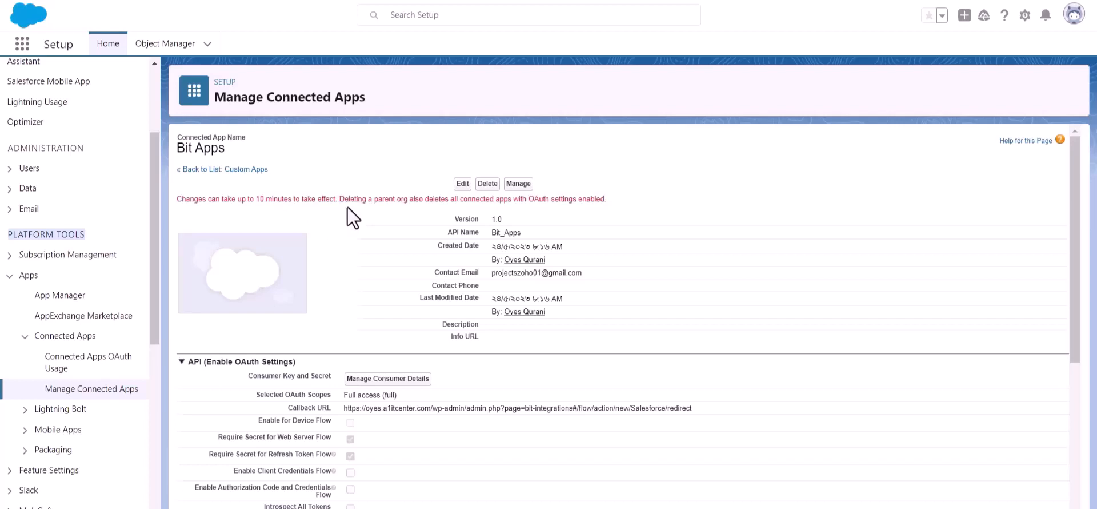
pyautogui.scroll(-2, 348, 206)
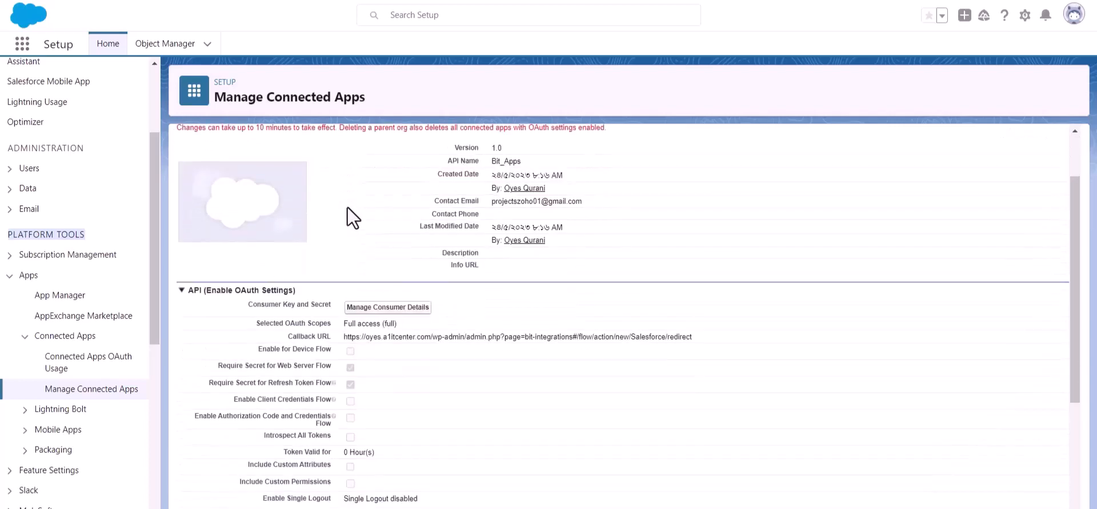
pyautogui.click(386, 307)
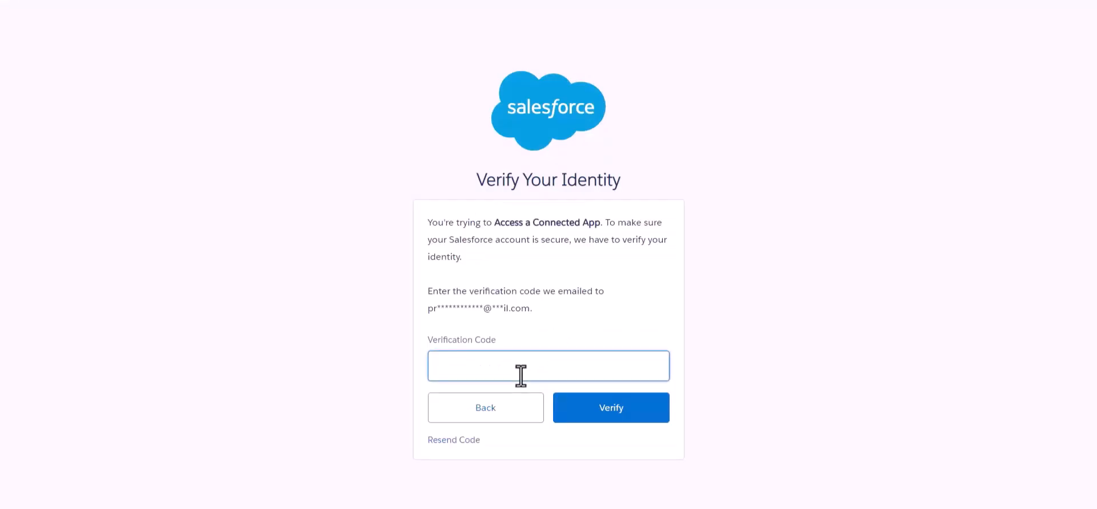
# Step: Enter the emailed verification code and verify to reveal the consumer key and secret
pyautogui.click(570, 314)
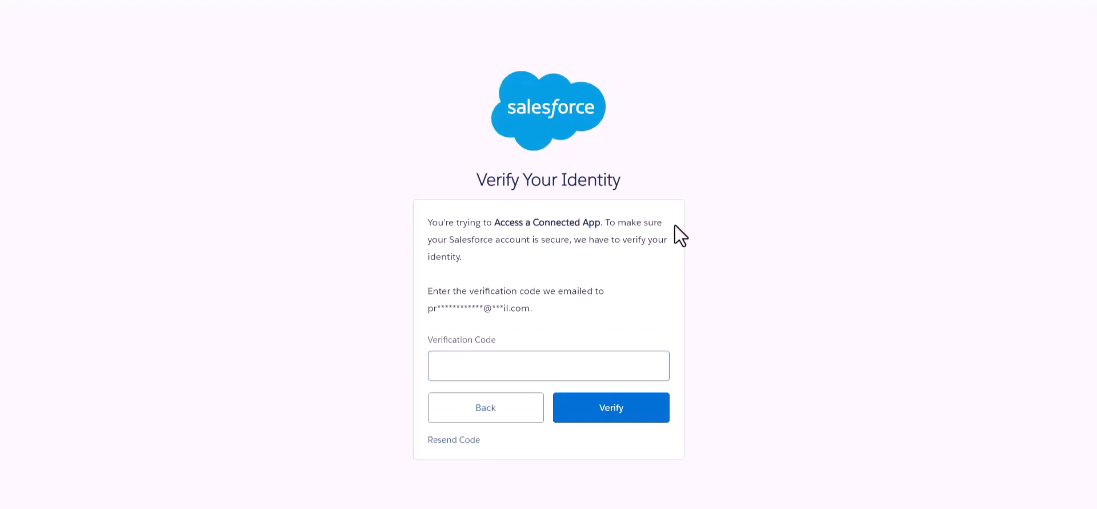
pyautogui.click(565, 364)
pyautogui.hotkey('ctrl', 'v')
pyautogui.click(603, 310)
pyautogui.click(619, 415)
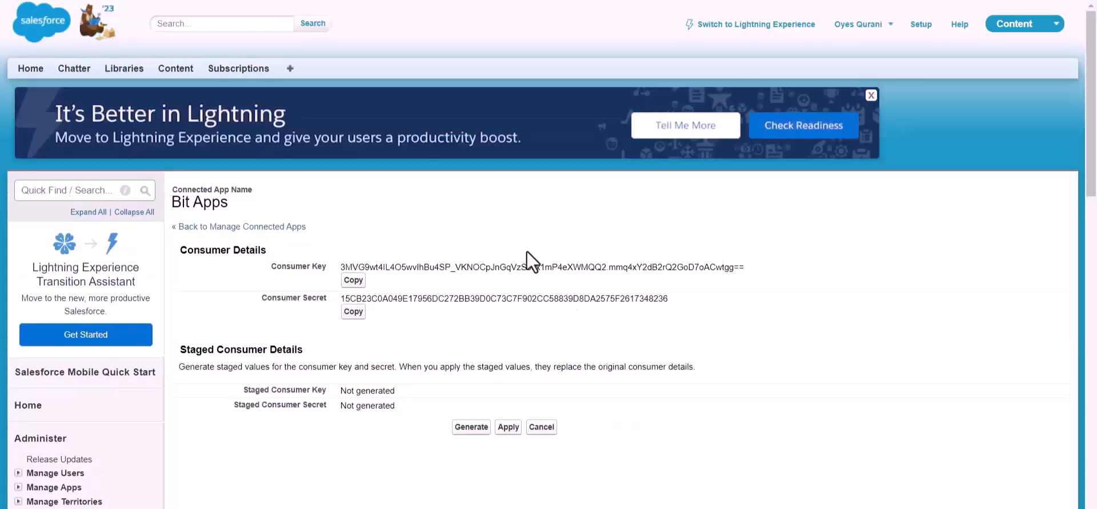
# Step: Fill Bit Integrations' Client id and Client secret with the Bit Apps consumer key and secret
pyautogui.scroll(-2, 526, 251)
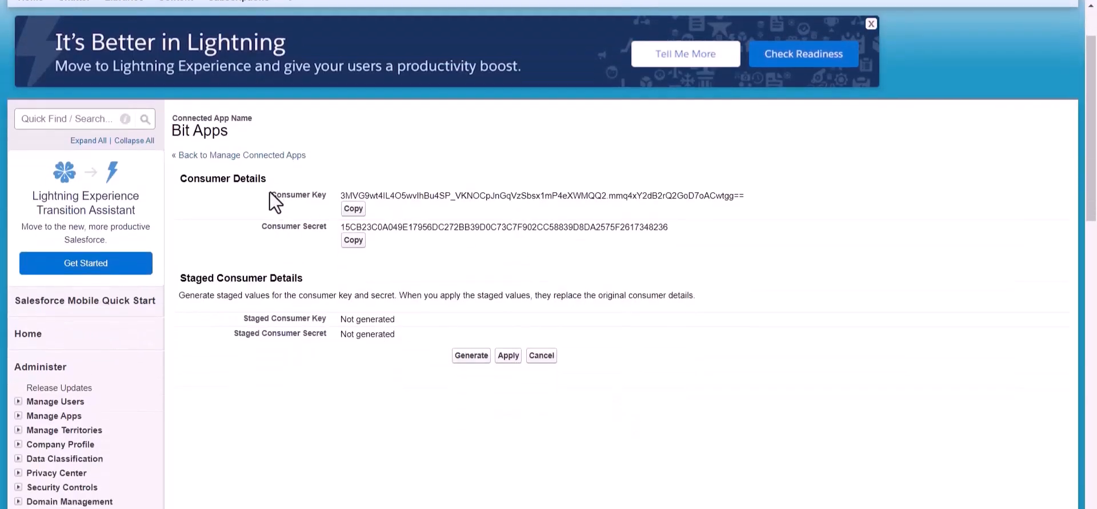
pyautogui.click(274, 229)
pyautogui.click(390, 256)
pyautogui.scroll(2, 390, 256)
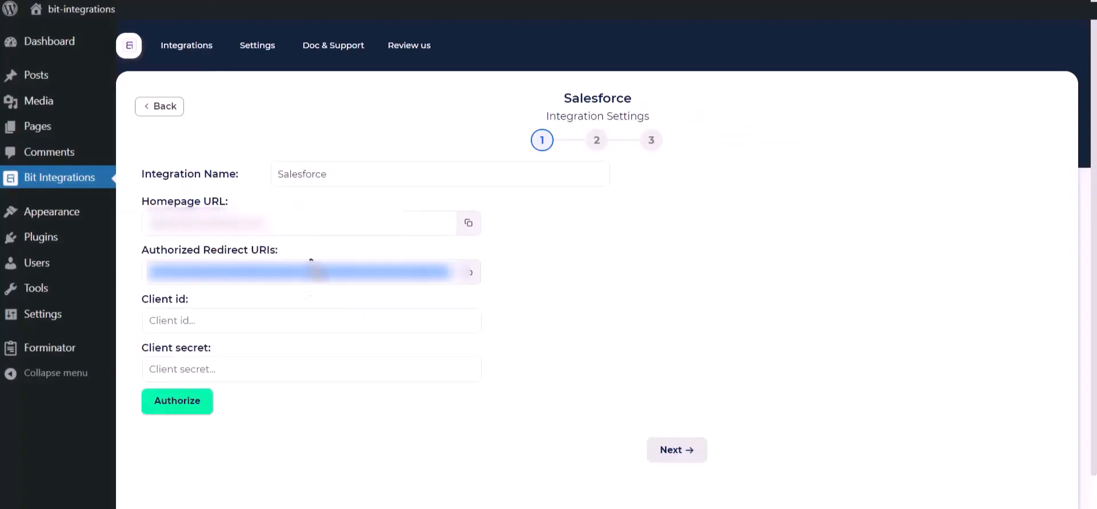
pyautogui.click(276, 315)
pyautogui.hotkey('ctrl', 'v')
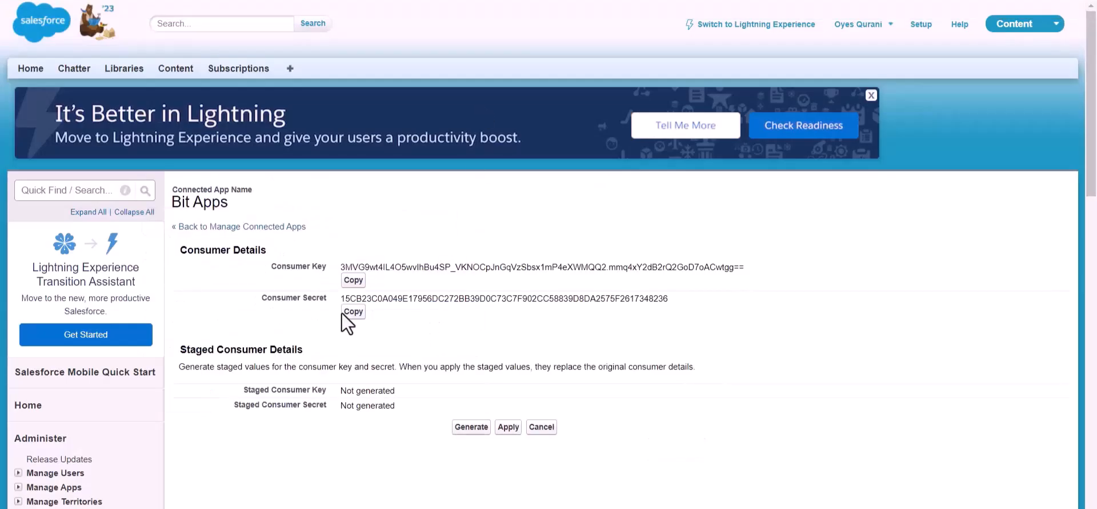
pyautogui.click(354, 311)
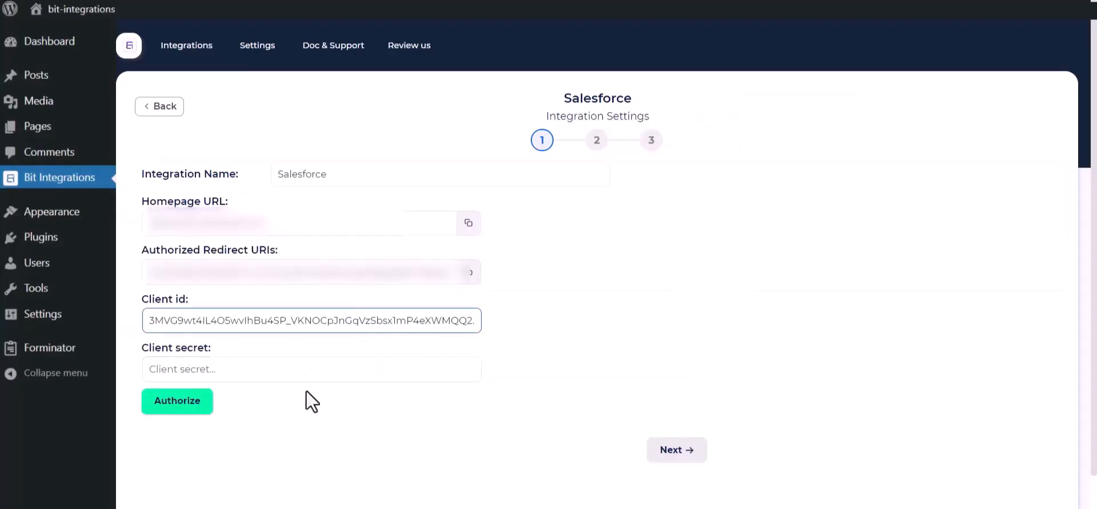
pyautogui.click(311, 368)
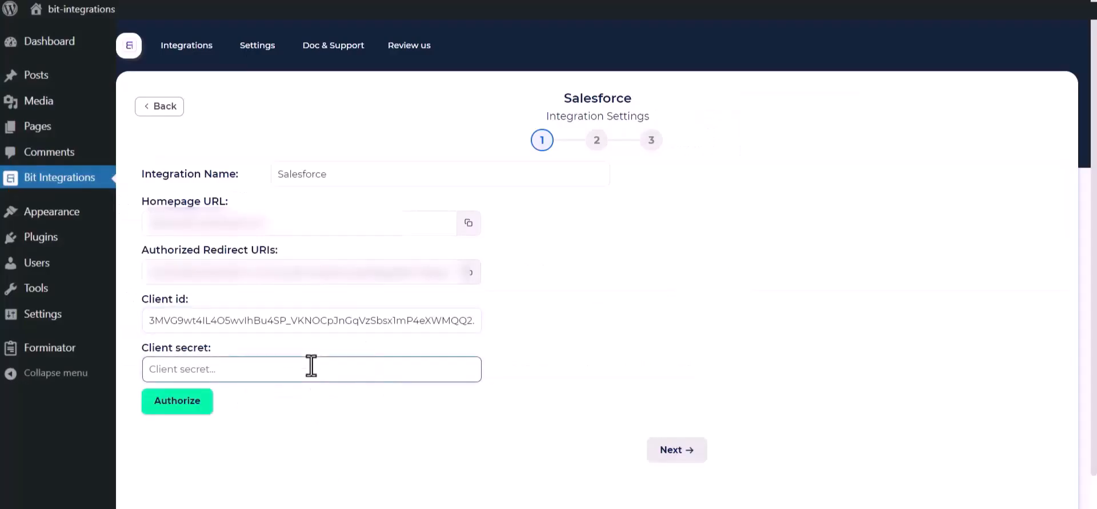
pyautogui.hotkey('ctrl', 'v')
pyautogui.click(306, 449)
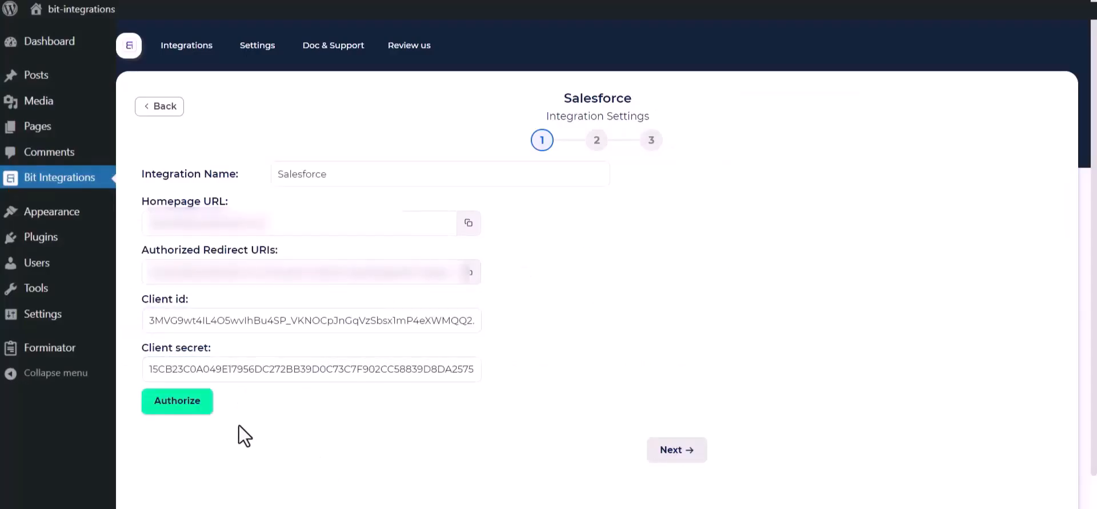
# Step: Authorize the Salesforce connection, allow Bit Apps access, and continue to step 2
pyautogui.click(163, 402)
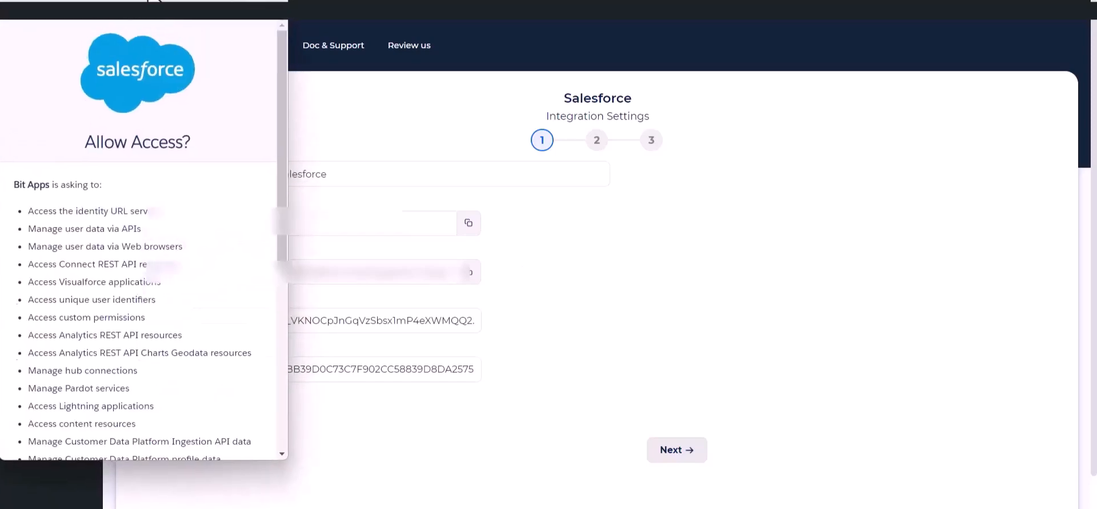
pyautogui.scroll(-5, 170, 240)
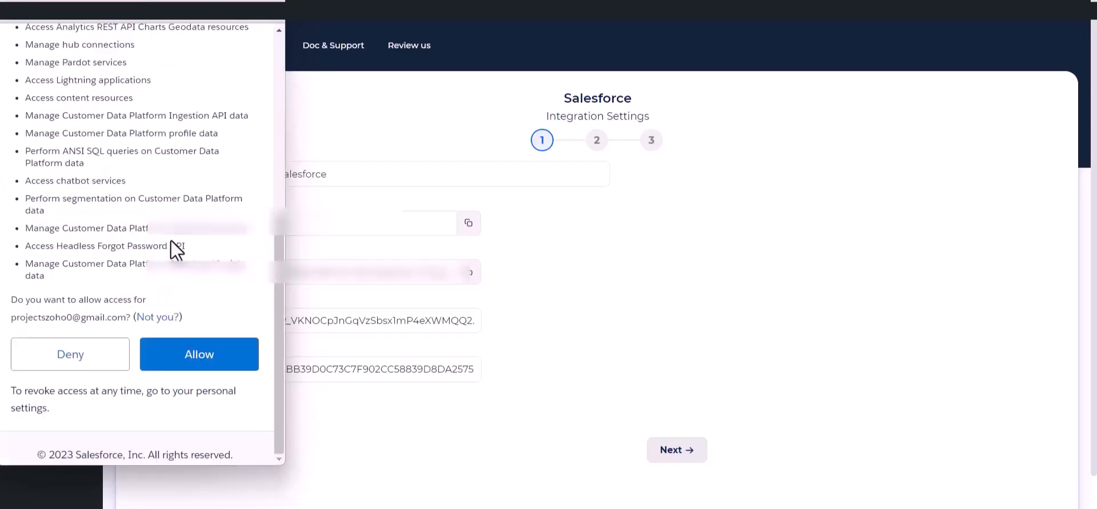
pyautogui.click(200, 357)
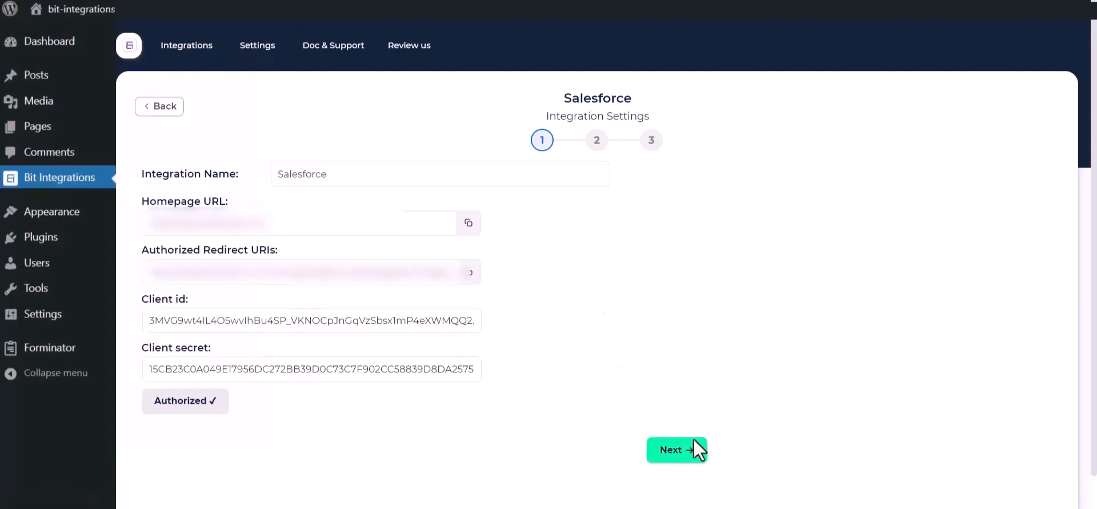
pyautogui.click(680, 449)
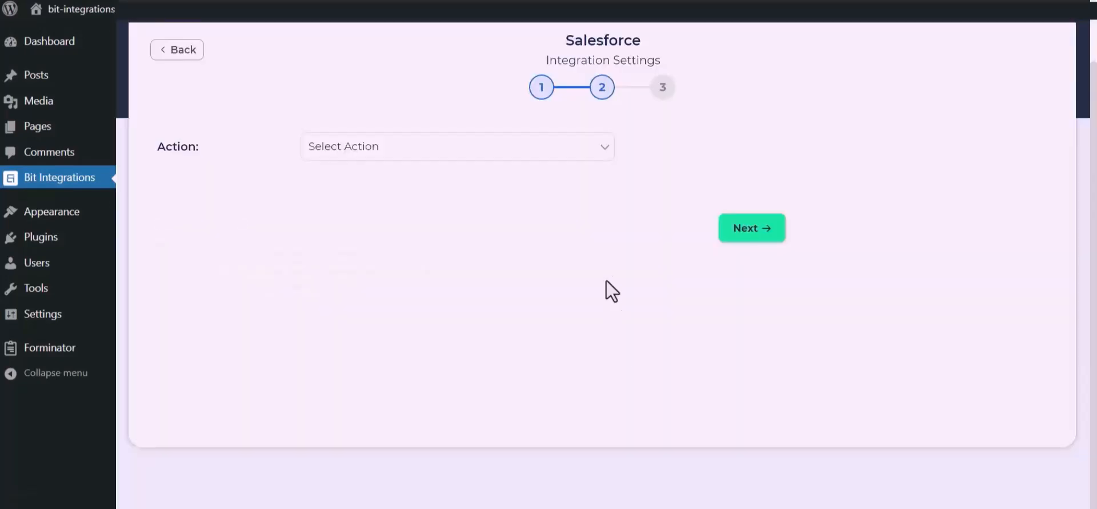
# Step: Choose the Create lead action and map Name to Last Name and Email to Email
pyautogui.click(546, 155)
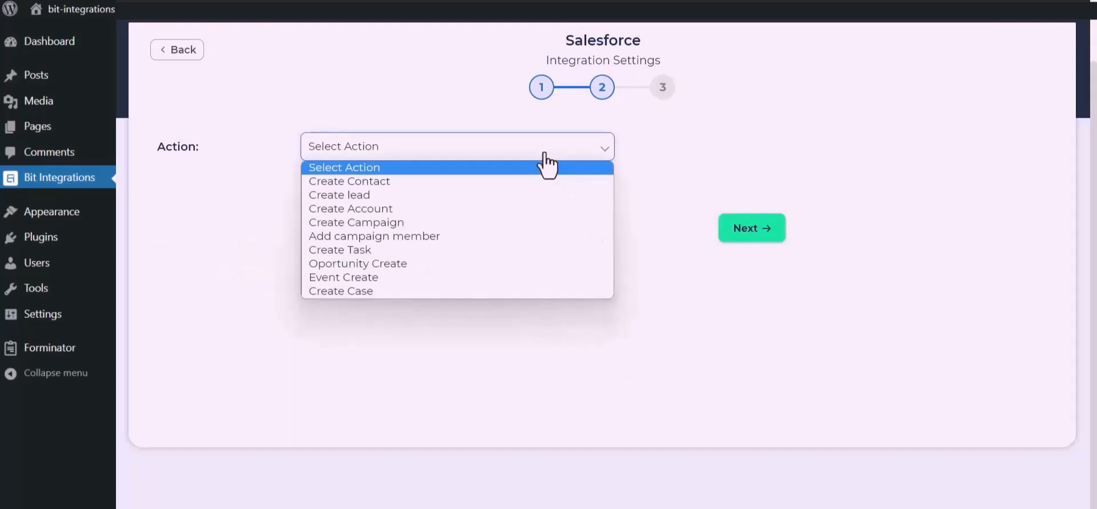
pyautogui.click(383, 198)
pyautogui.click(360, 262)
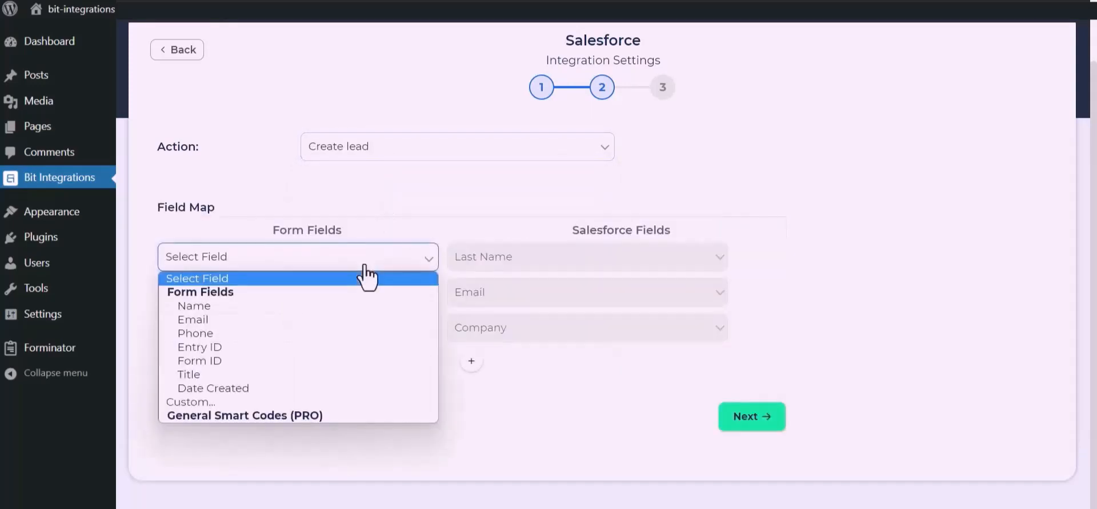
pyautogui.click(259, 307)
pyautogui.click(286, 301)
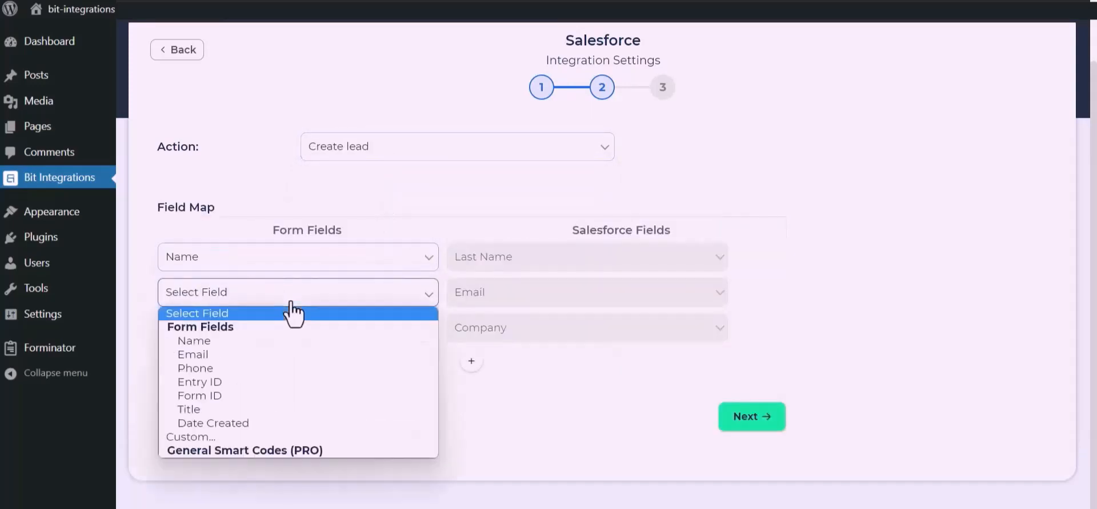
pyautogui.click(228, 354)
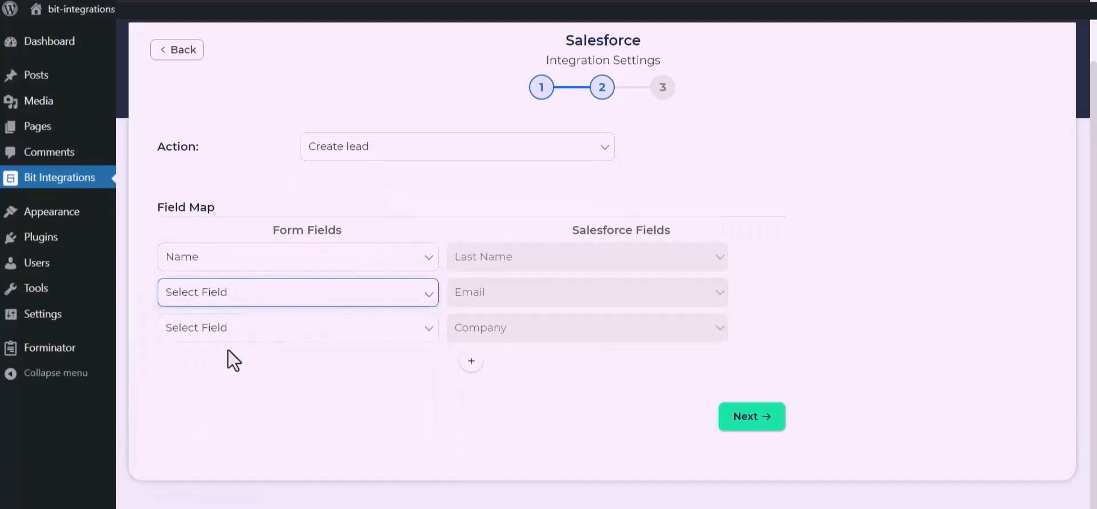
# Step: Map Company to a custom fixed value 'Bit Apps'
pyautogui.click(264, 336)
pyautogui.click(197, 471)
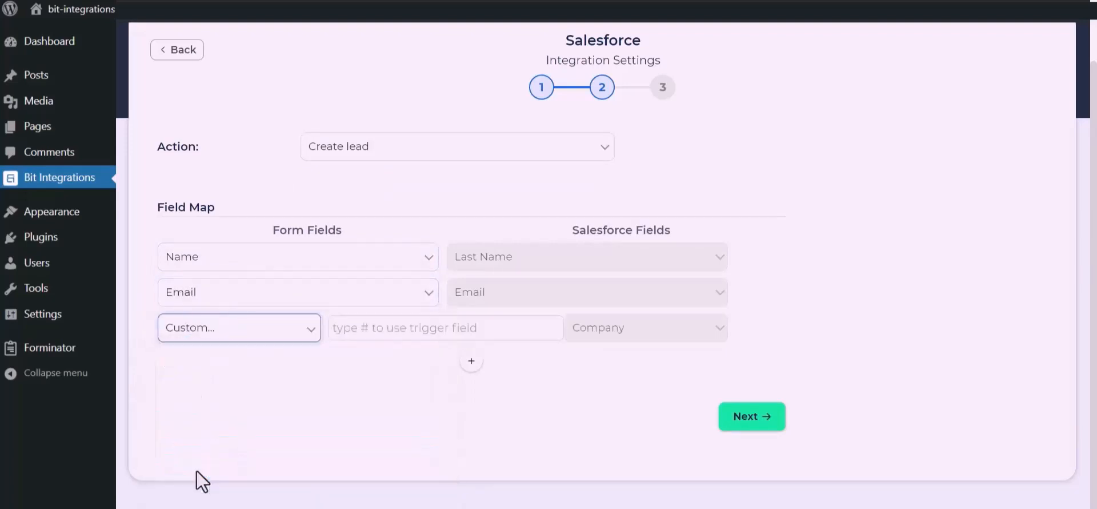
pyautogui.click(384, 336)
pyautogui.write('B')
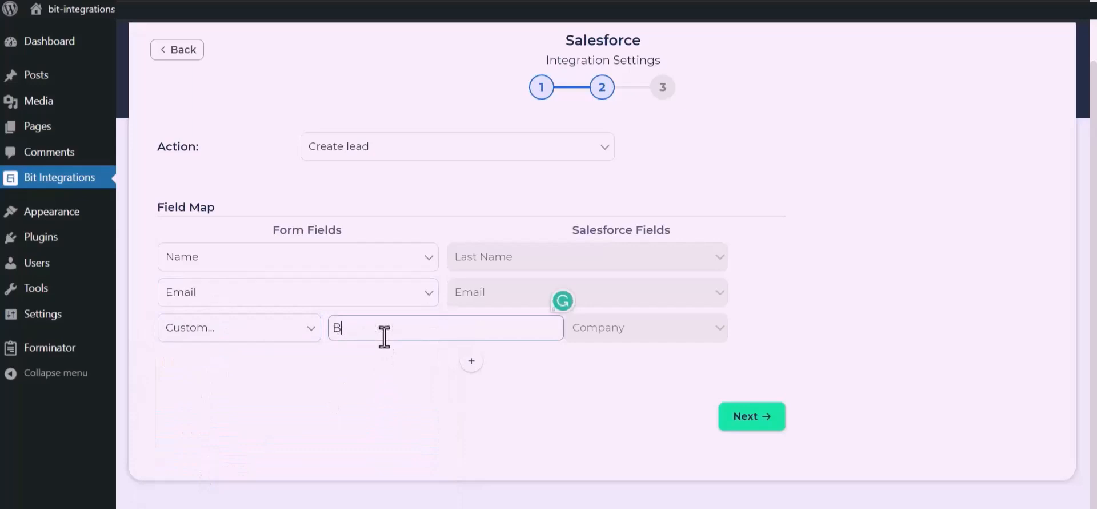
pyautogui.write('it Apps')
pyautogui.moveTo(420, 397); pyautogui.dragTo(491, 336)
# Step: Add a Phone to Phone mapping row, then finish and save the integration
pyautogui.click(473, 362)
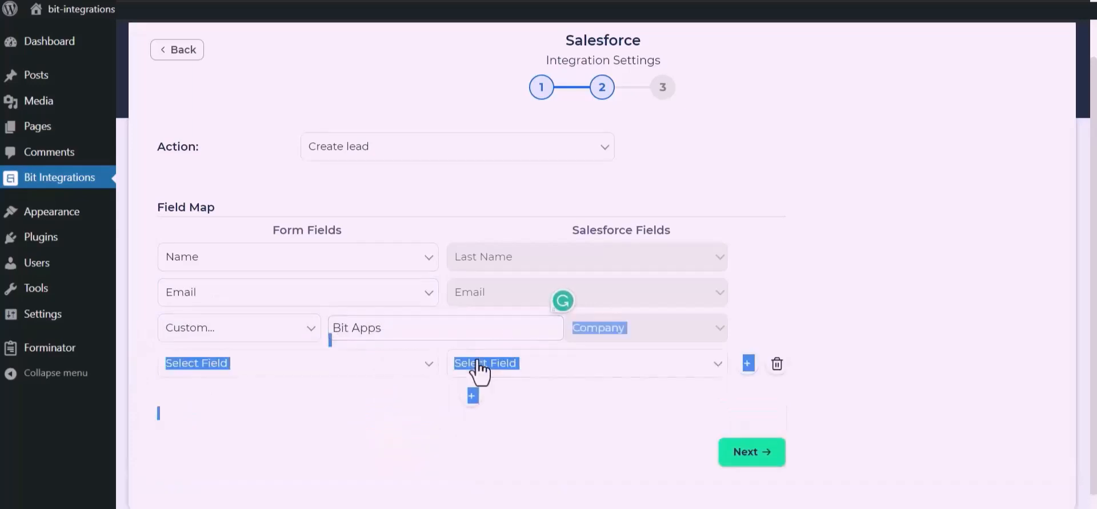
pyautogui.click(368, 365)
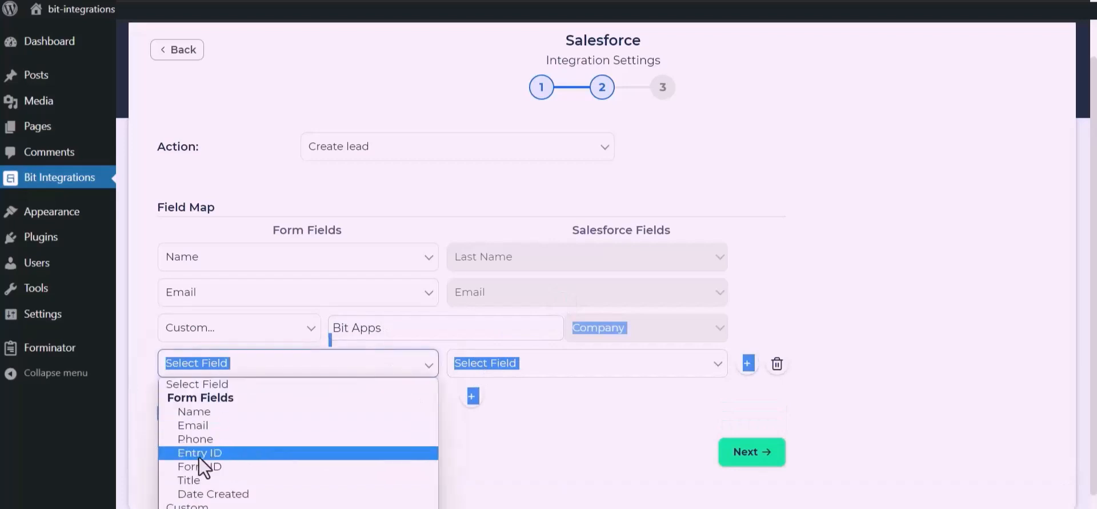
pyautogui.click(197, 437)
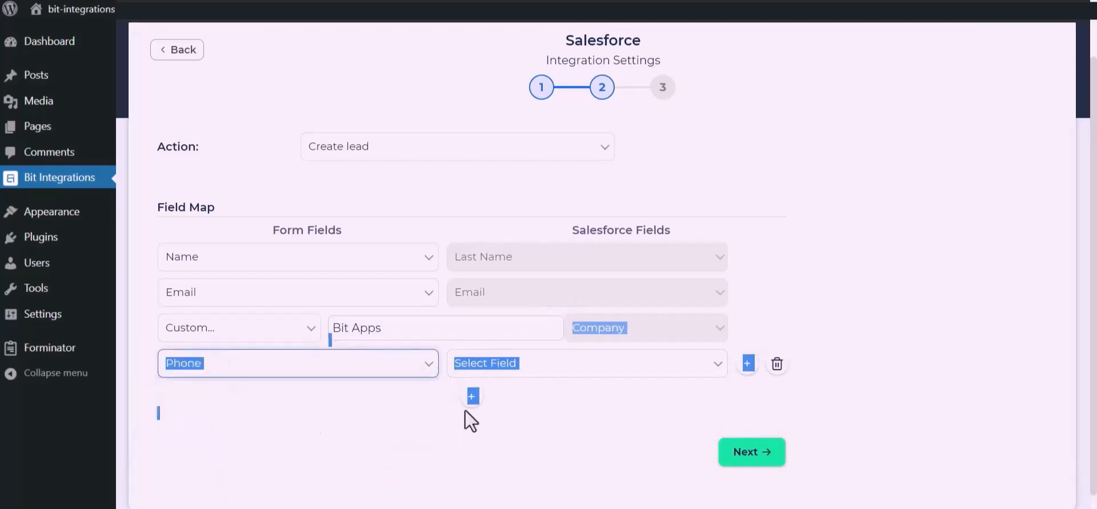
pyautogui.click(593, 362)
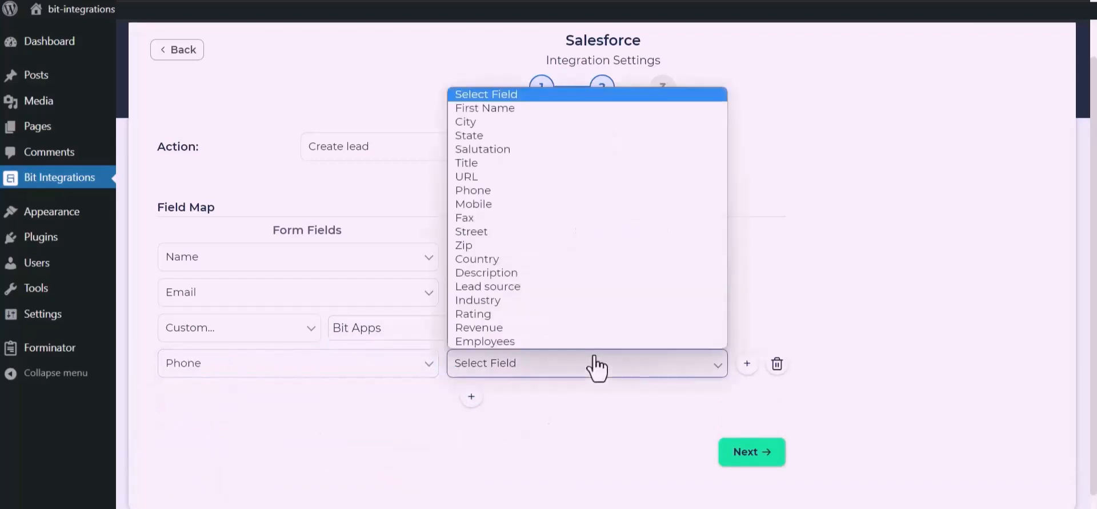
pyautogui.click(489, 194)
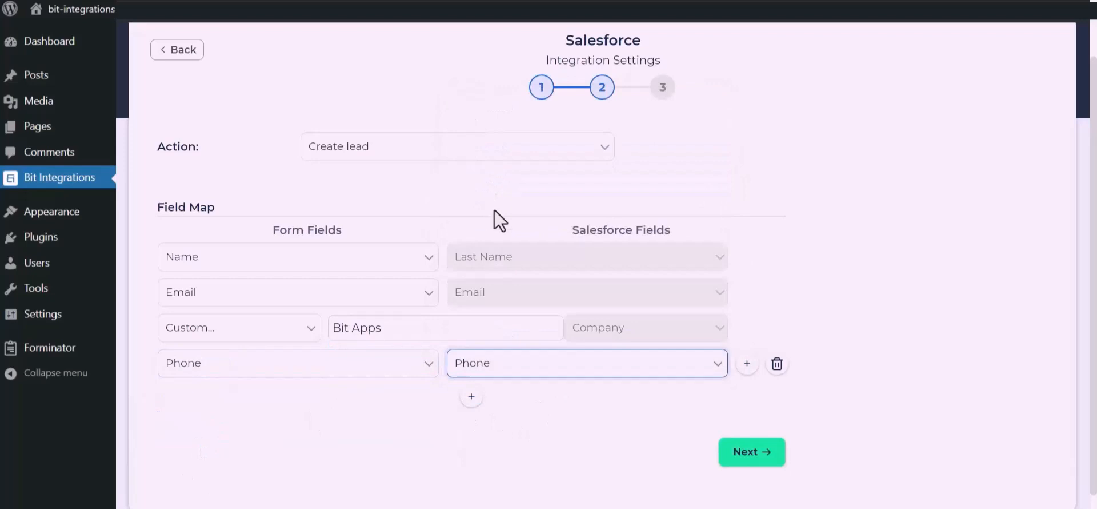
pyautogui.click(759, 457)
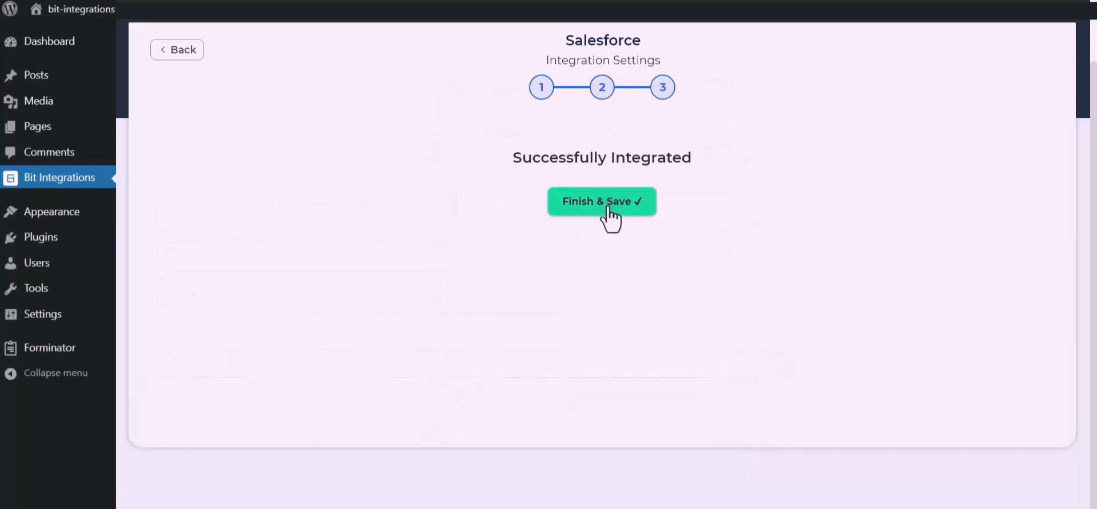
pyautogui.click(610, 213)
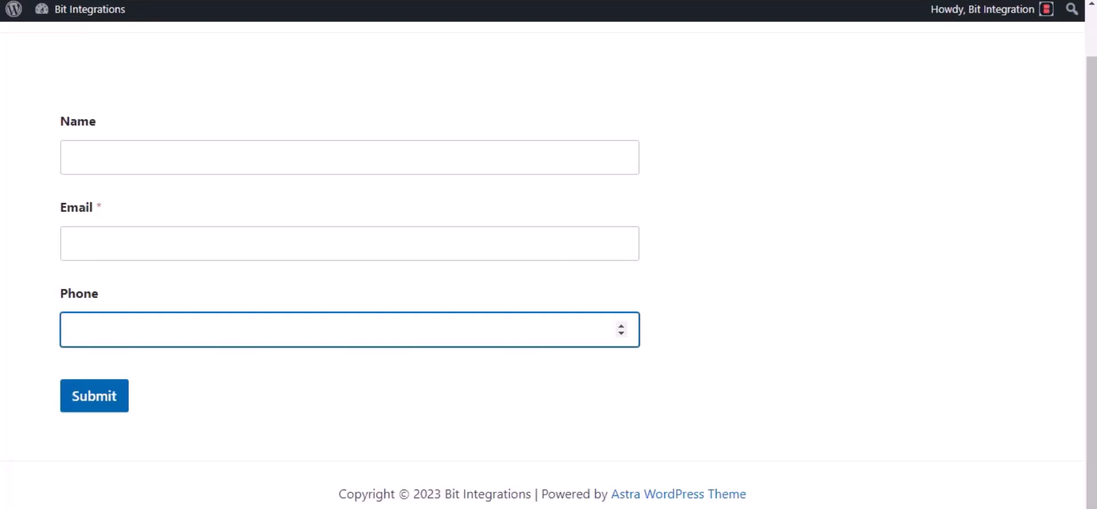
# Step: Submit the front-end form with name 'Bit Integrations', a support e-mail and a test phone number
pyautogui.click(121, 149)
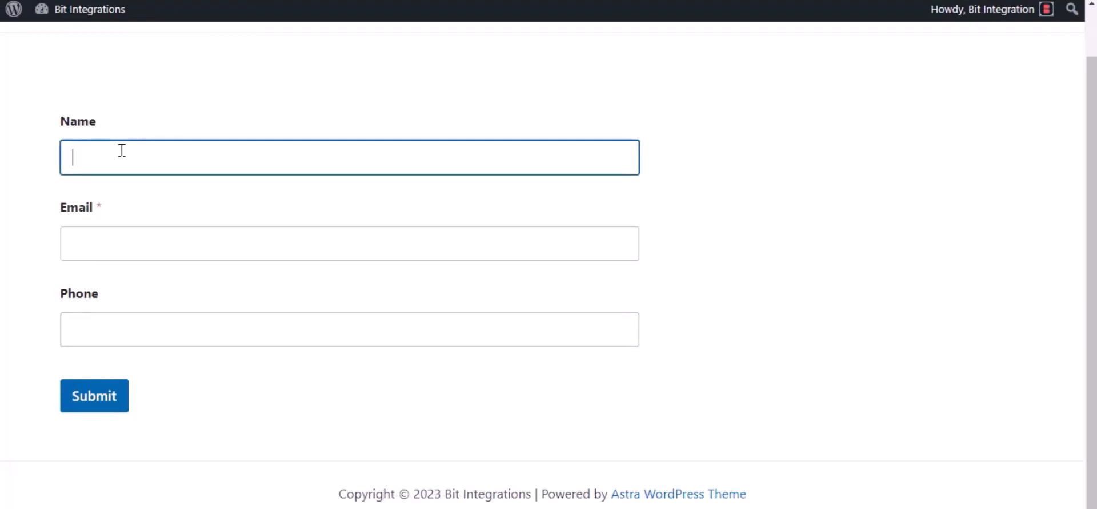
pyautogui.write('Bit Integrations')
pyautogui.click(106, 236)
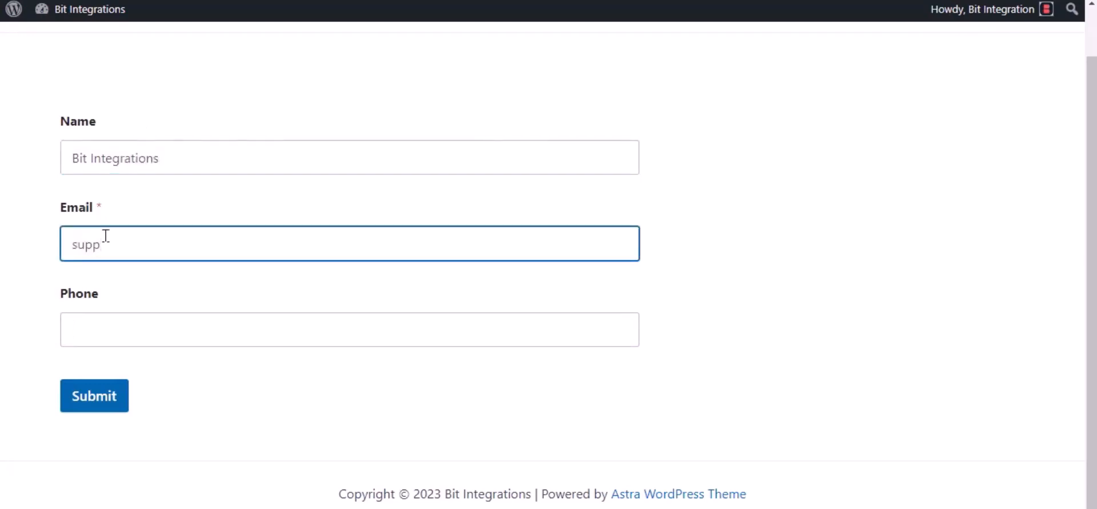
pyautogui.click(132, 339)
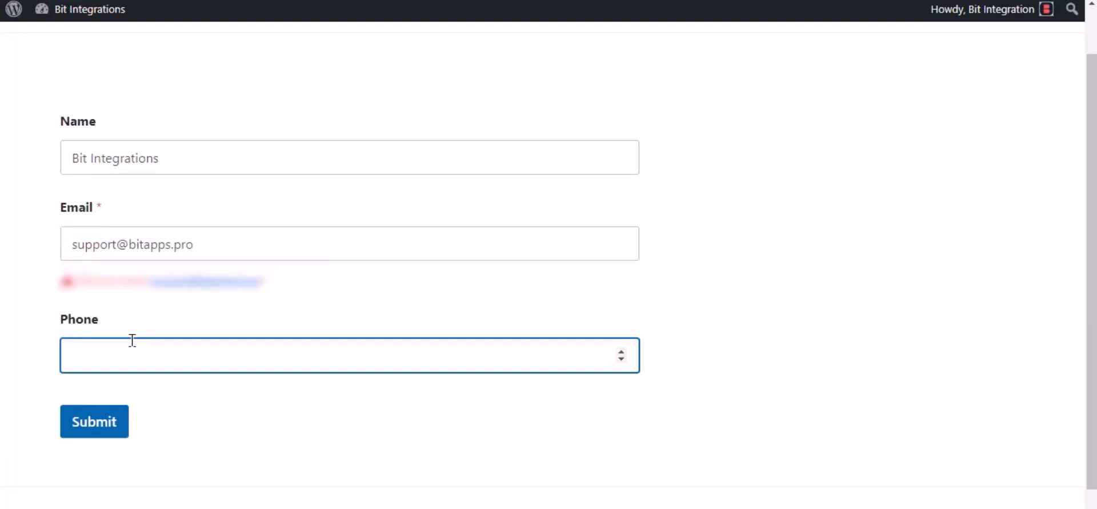
pyautogui.write('444555666')
pyautogui.click(93, 438)
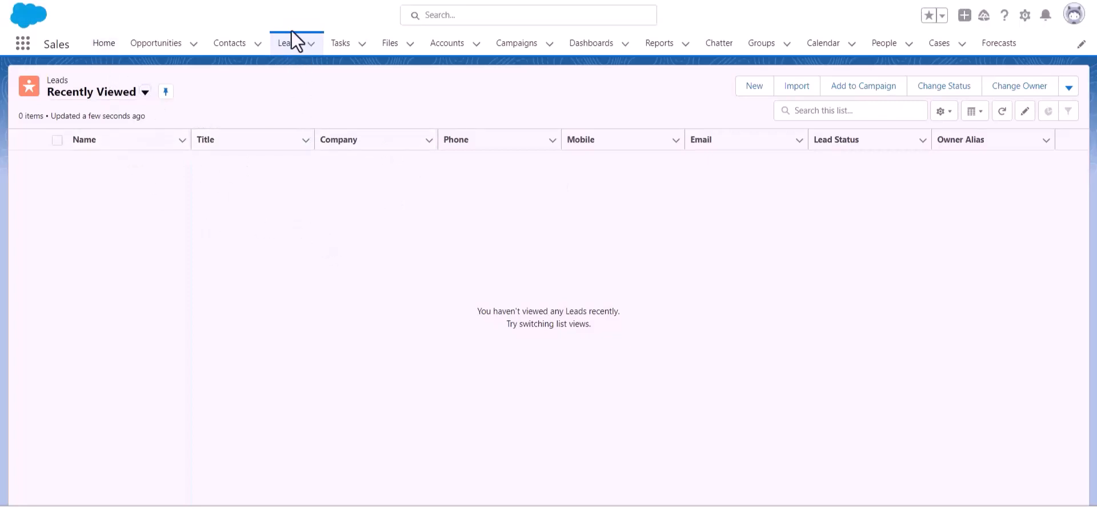
# Step: Reload the Salesforce Leads list to look for the new test lead
pyautogui.click(289, 48)
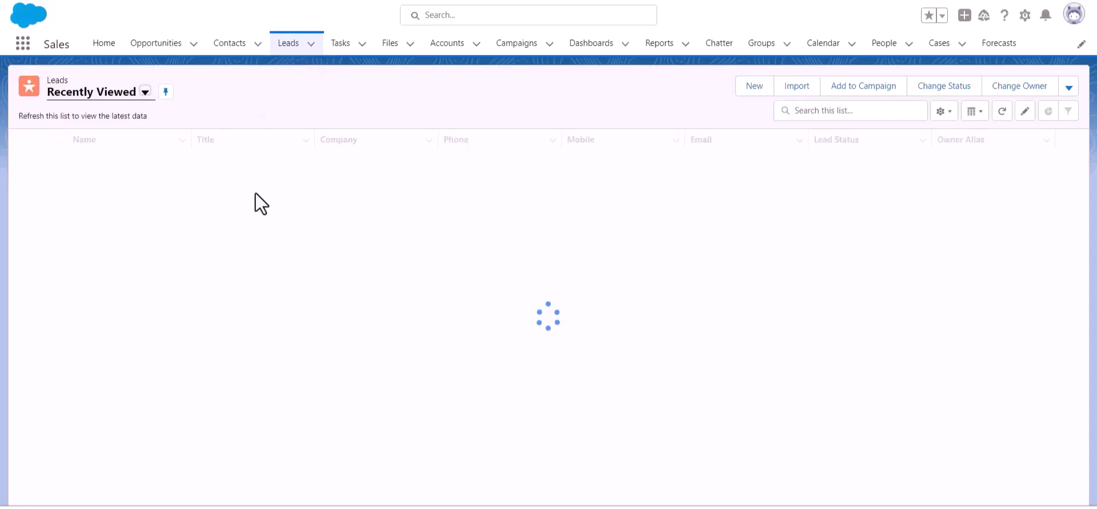